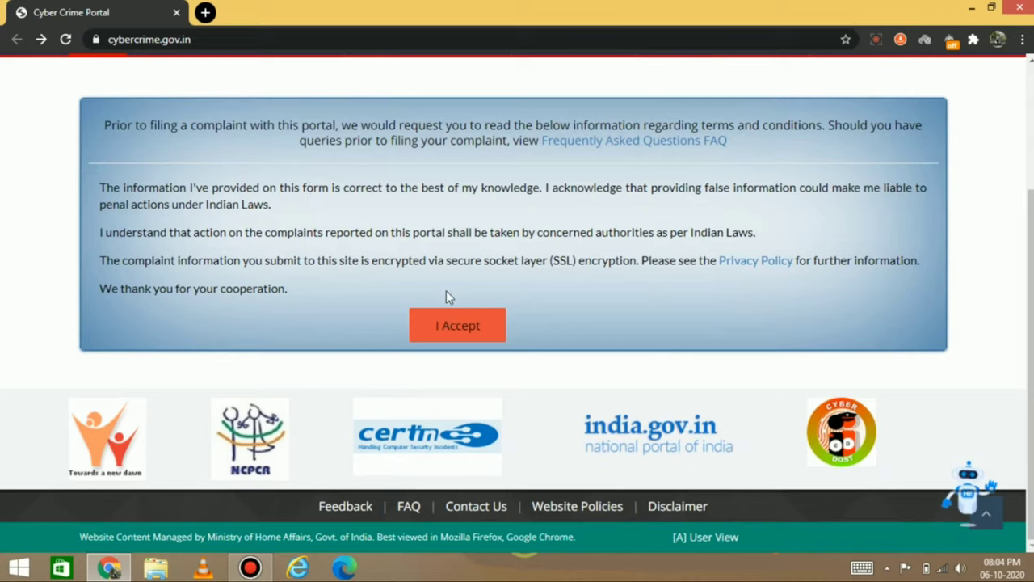
Accept the portal's filing terms and bring up link options for Report Anonymously
click(459, 327)
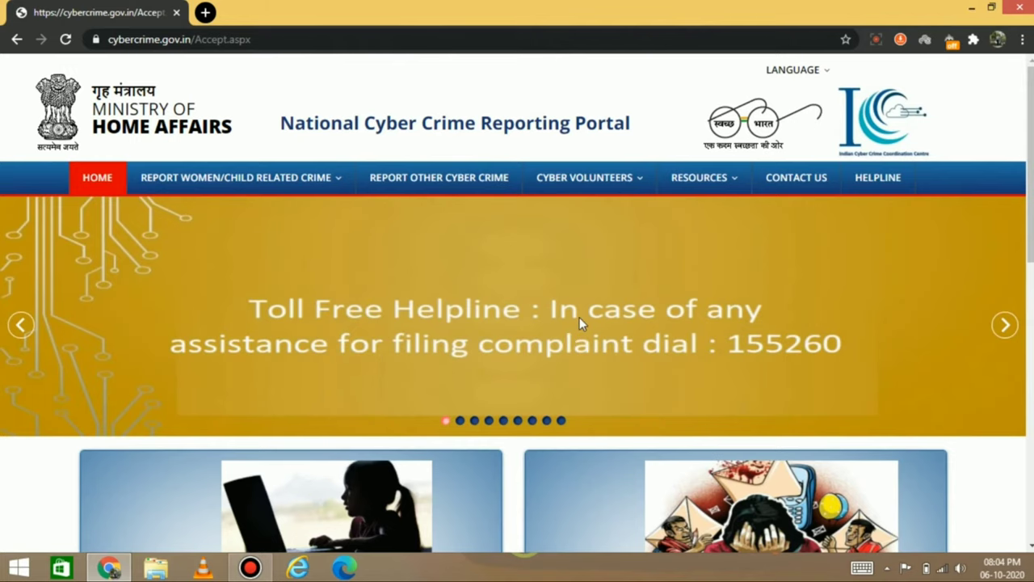
scroll(581, 316, down, 4)
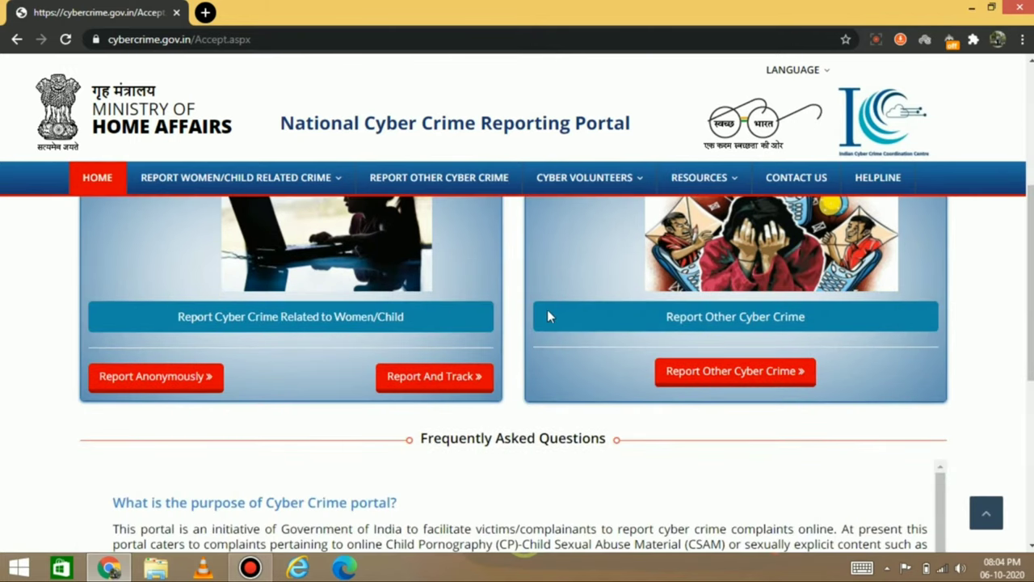
scroll(549, 316, up, 1)
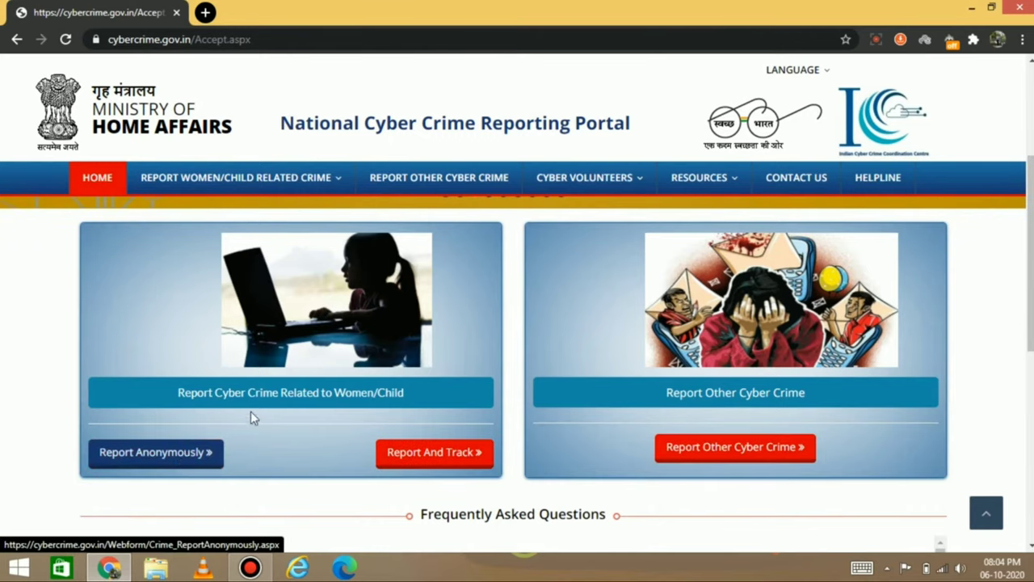
scroll(554, 358, down, 4)
scroll(555, 356, up, 4)
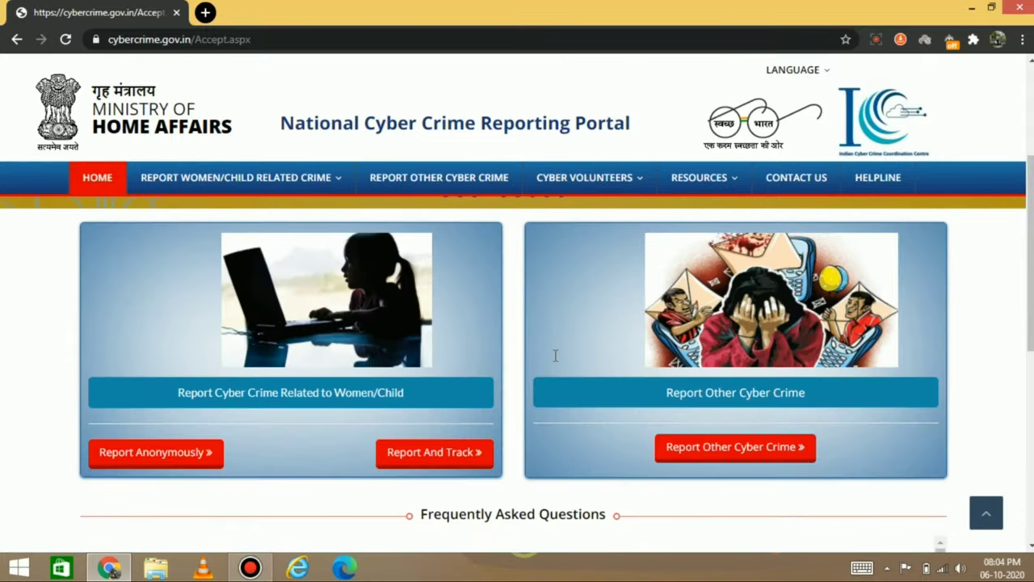
scroll(556, 341, down, 1)
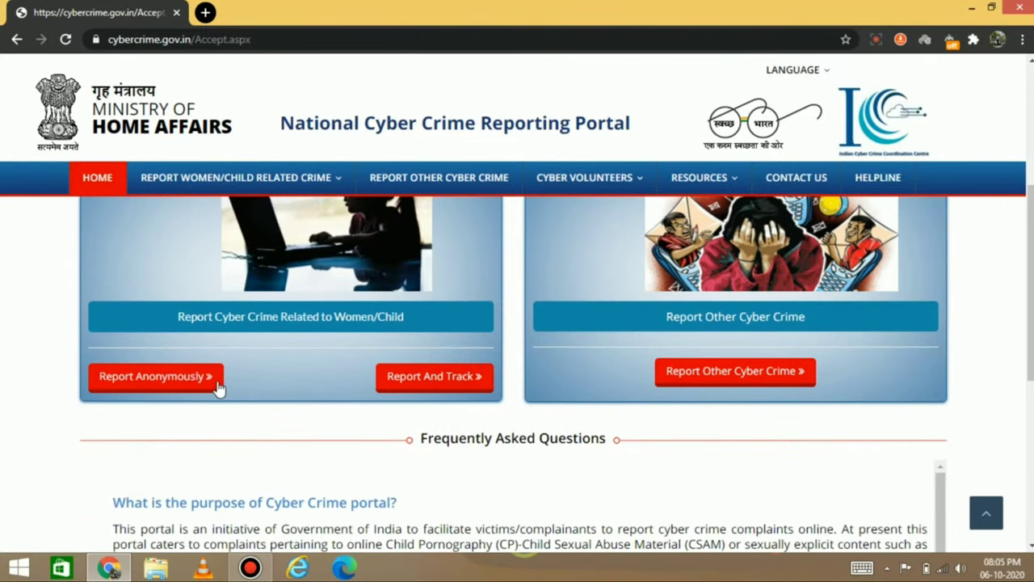
right_click(157, 371)
Open the anonymous reporting form in a new tab and view its complaint category list
click(184, 383)
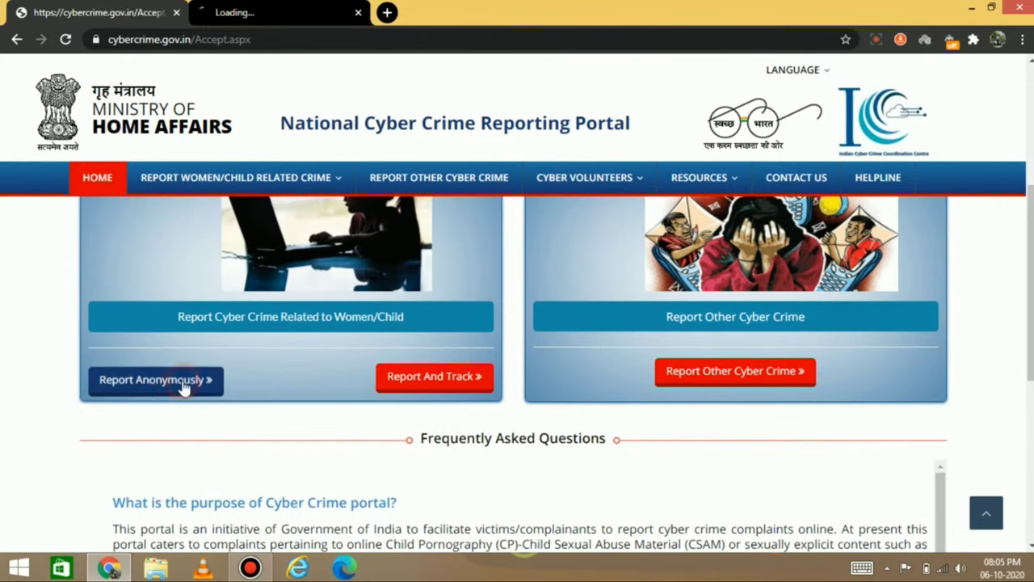
click(289, 8)
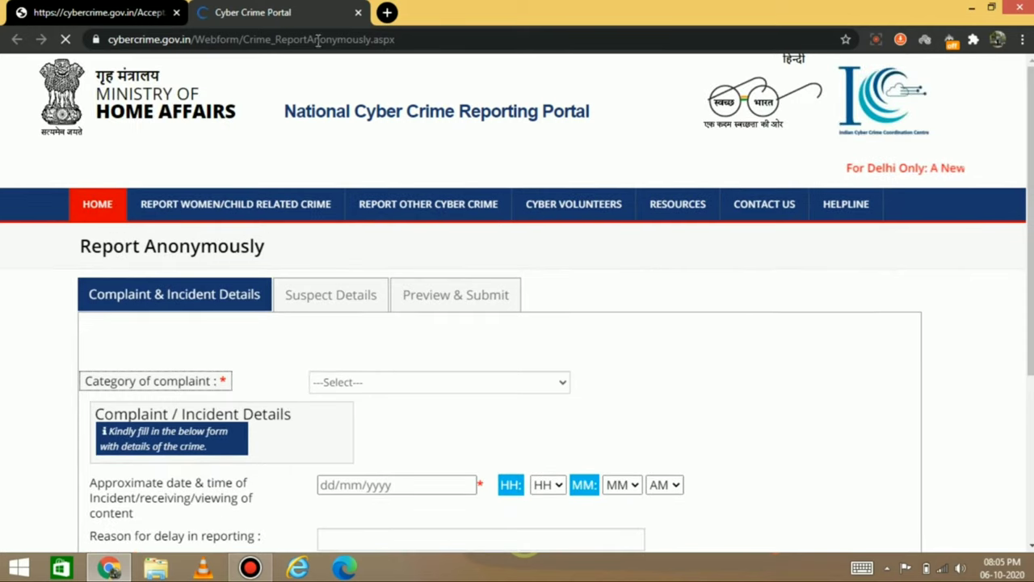
scroll(477, 282, down, 2)
scroll(622, 271, down, 2)
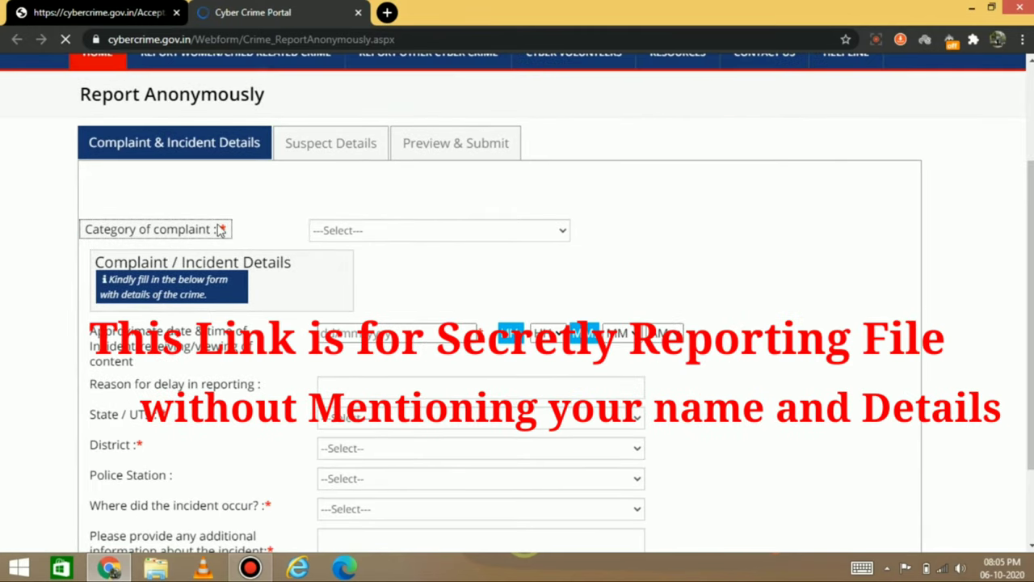
click(351, 234)
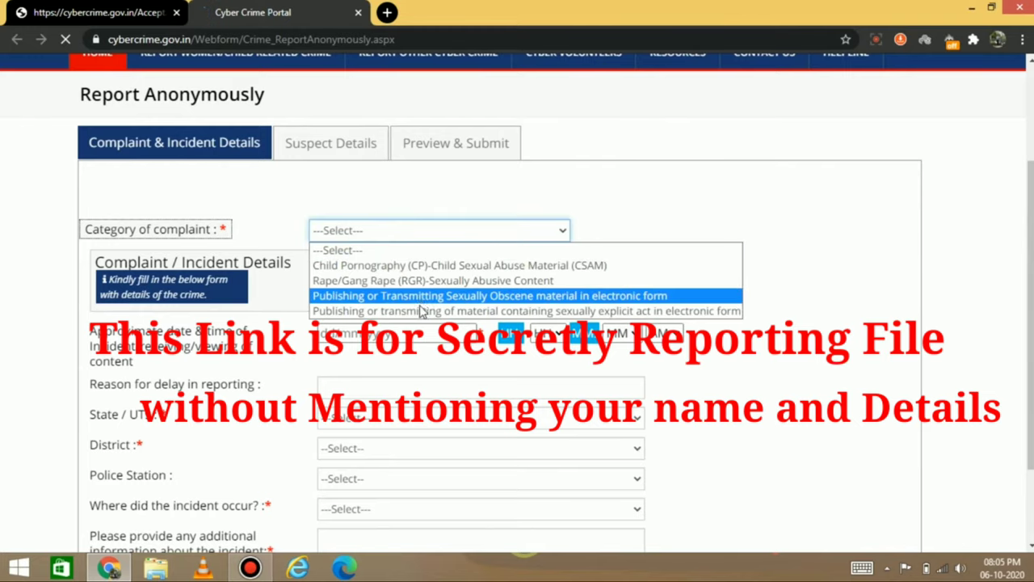
click(398, 232)
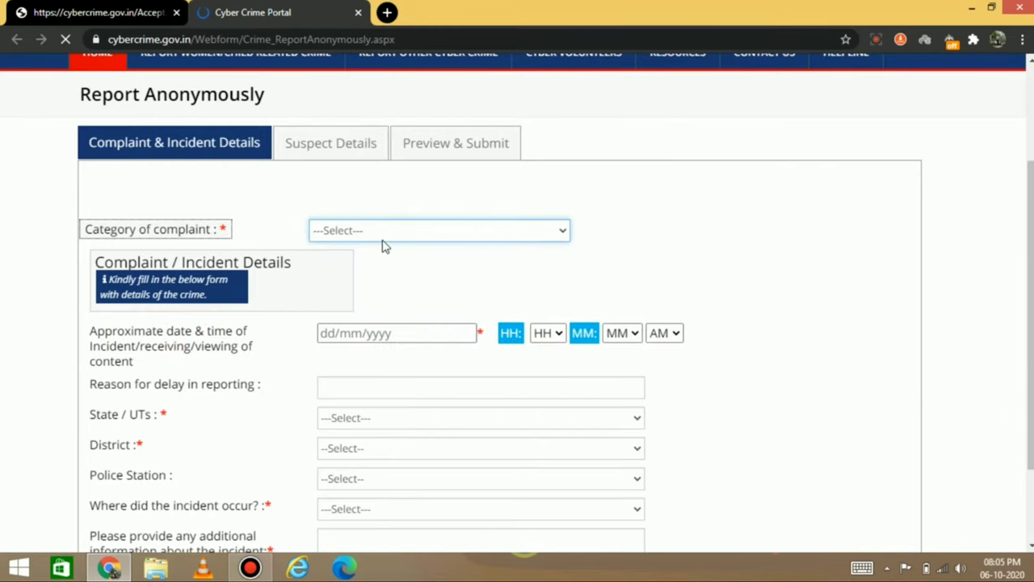
Try the Suspect Details and Preview & Submit sections, then close the anonymous form tab
scroll(383, 245, down, 1)
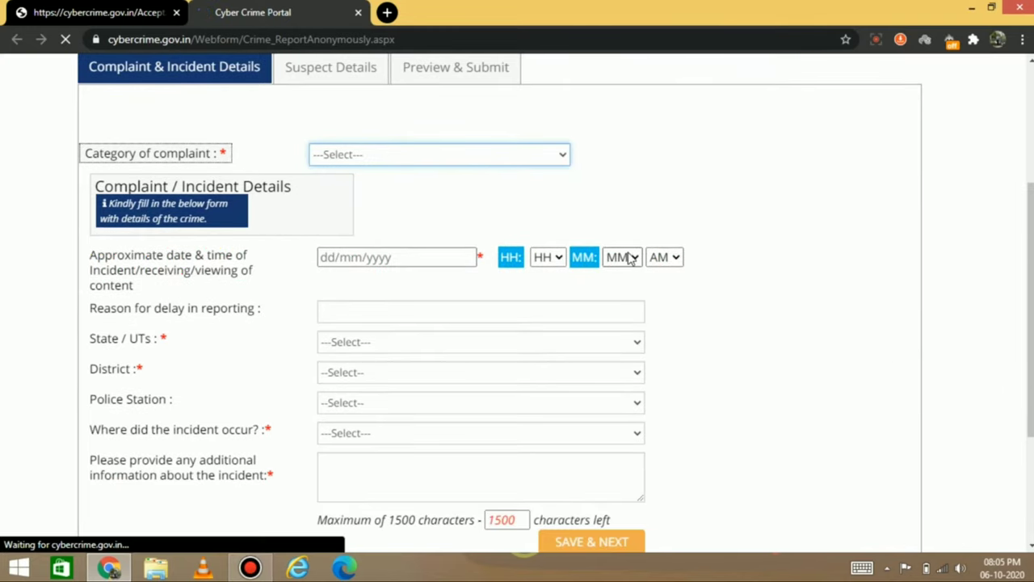
scroll(248, 300, down, 1)
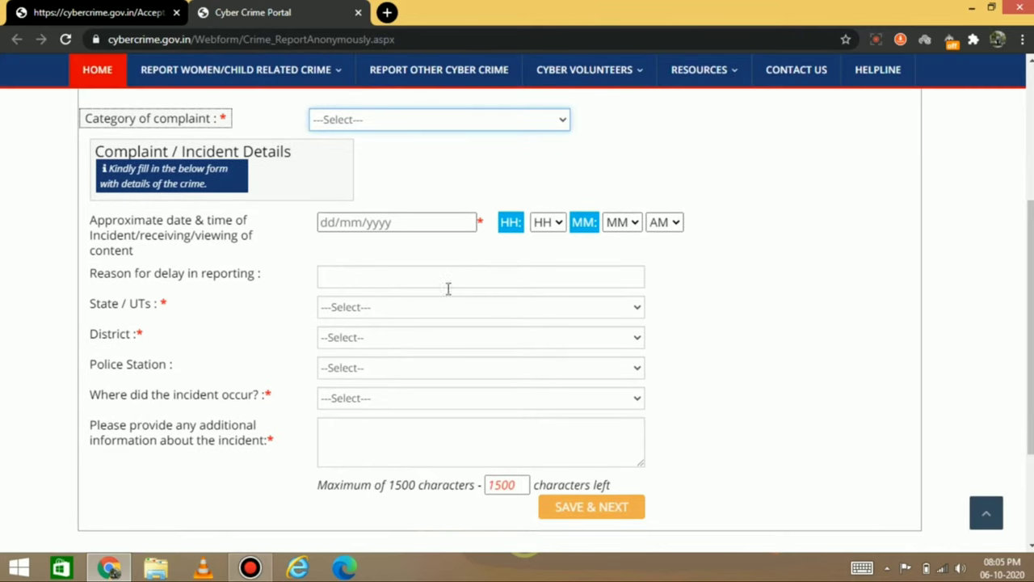
scroll(446, 400, down, 2)
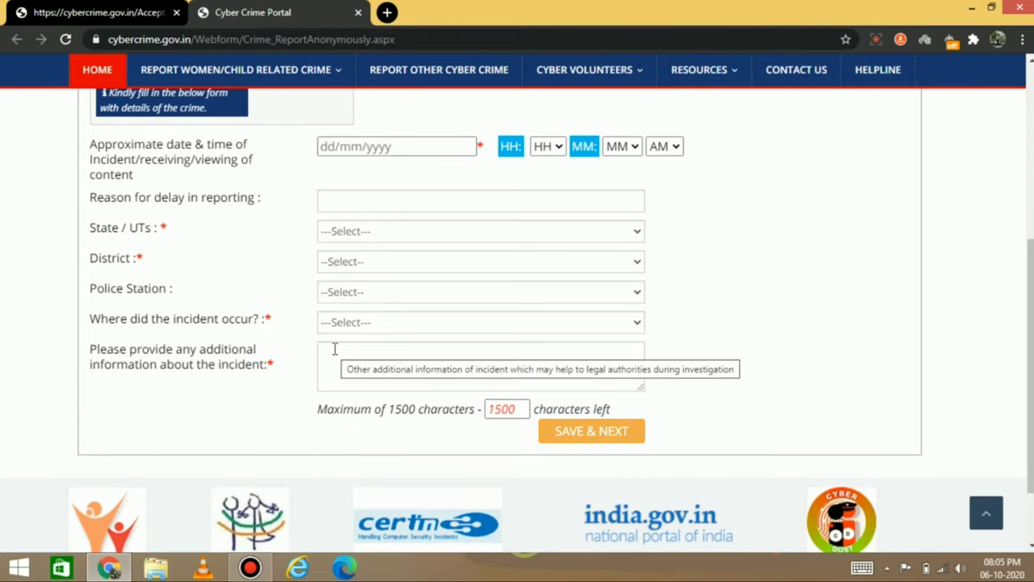
scroll(328, 344, up, 8)
click(344, 263)
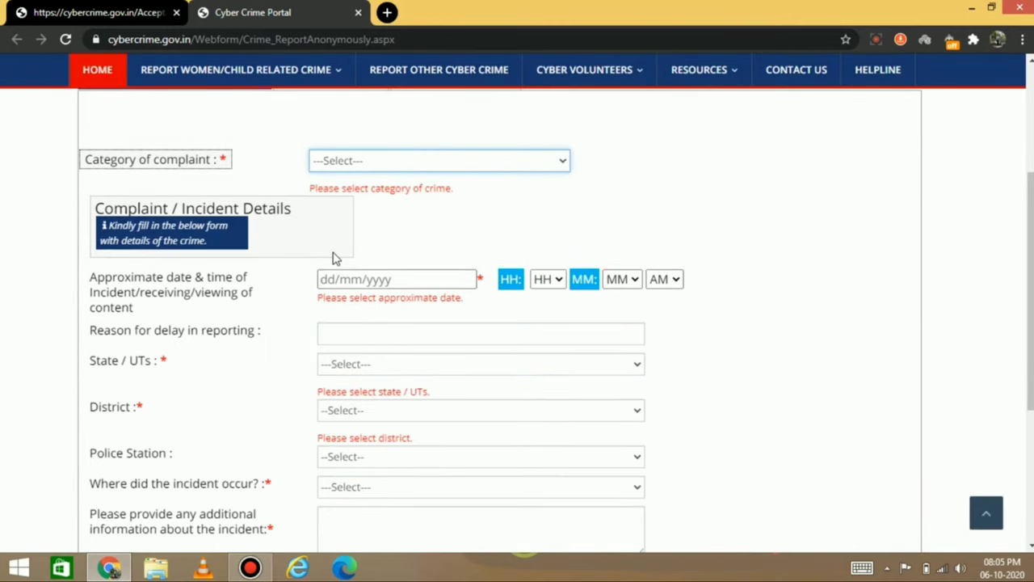
scroll(335, 259, up, 4)
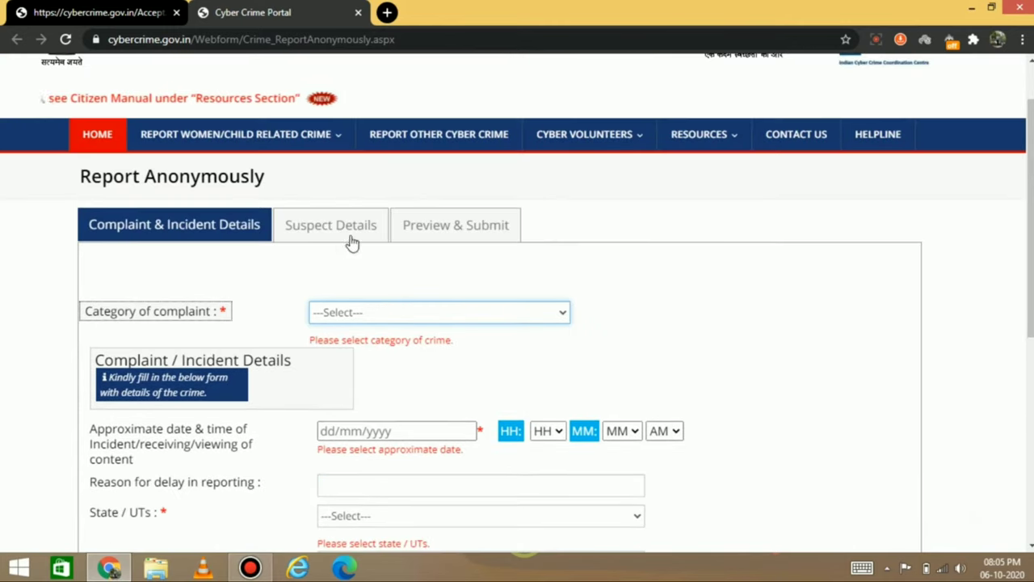
click(439, 221)
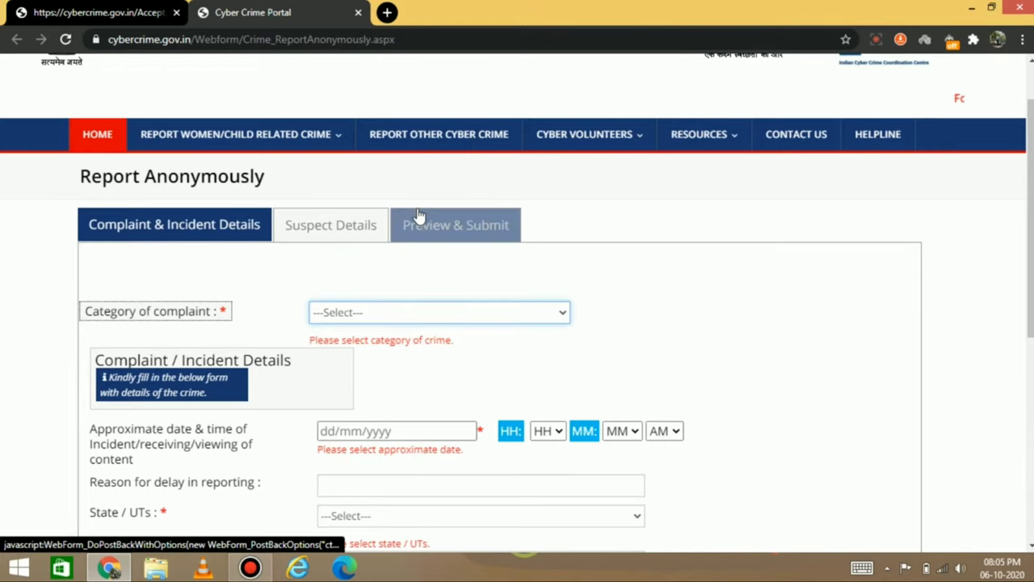
click(358, 13)
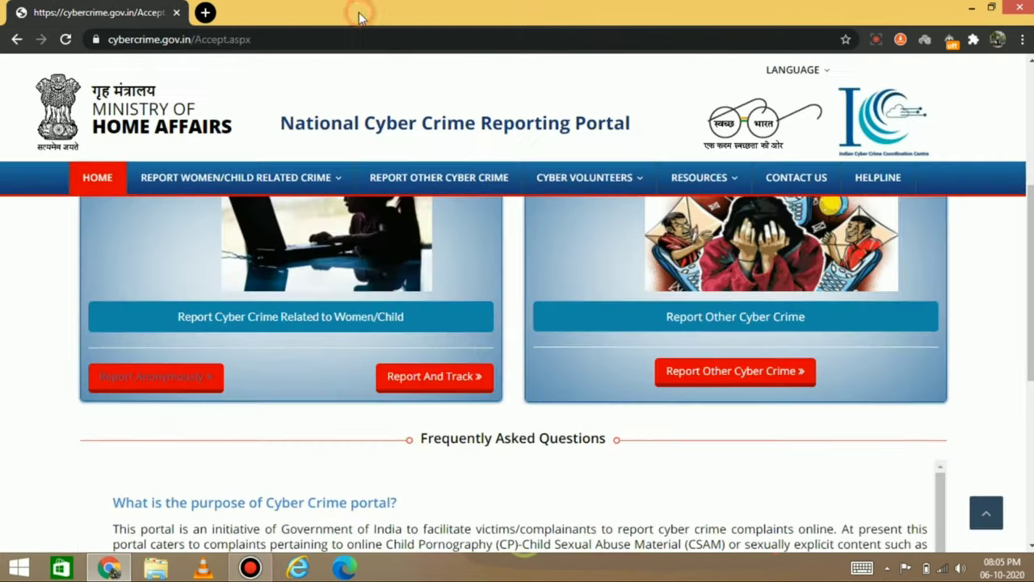
Open the Report and Track login in a new tab, review it, then close that tab
right_click(416, 383)
click(447, 390)
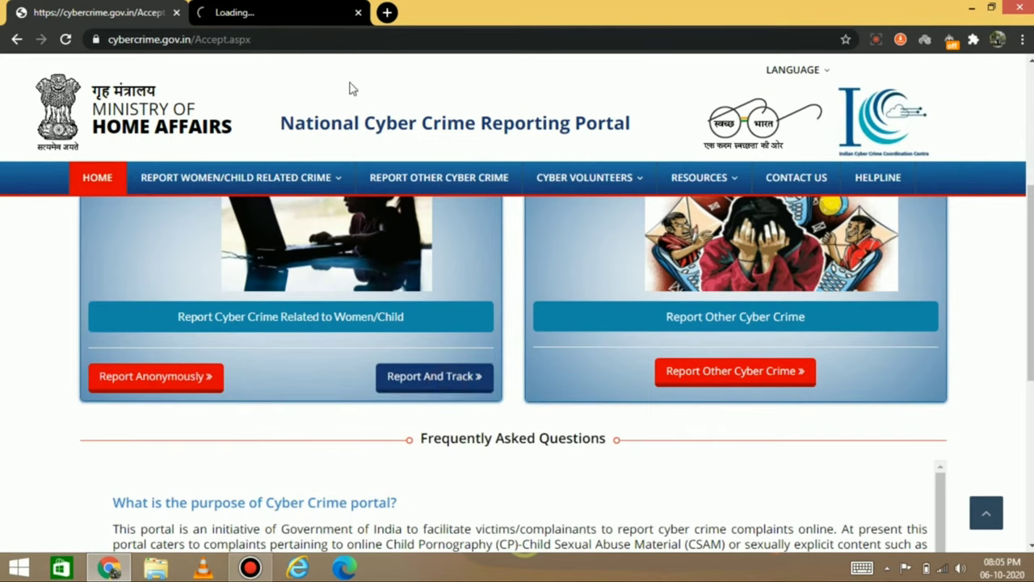
click(293, 8)
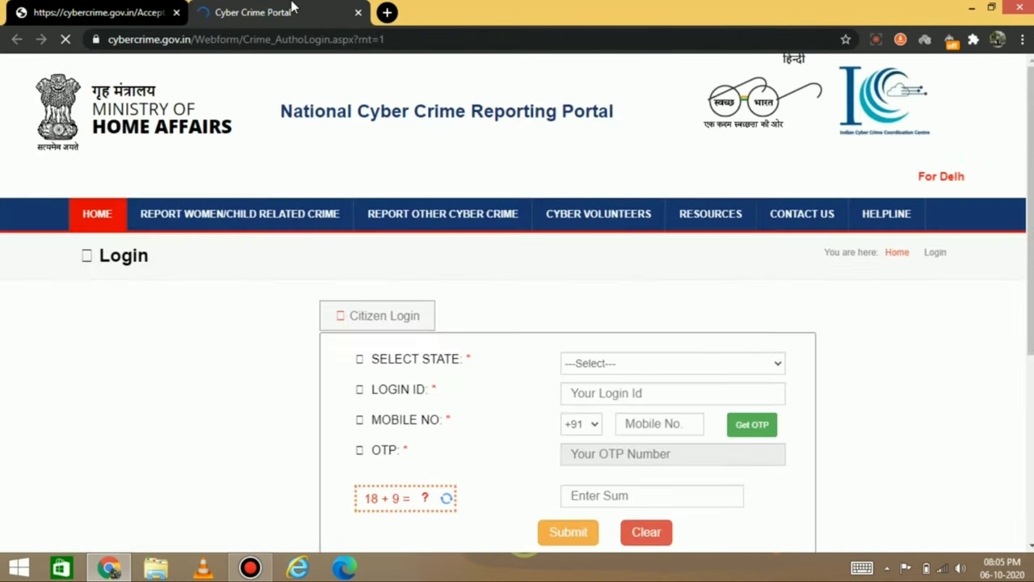
scroll(487, 226, down, 1)
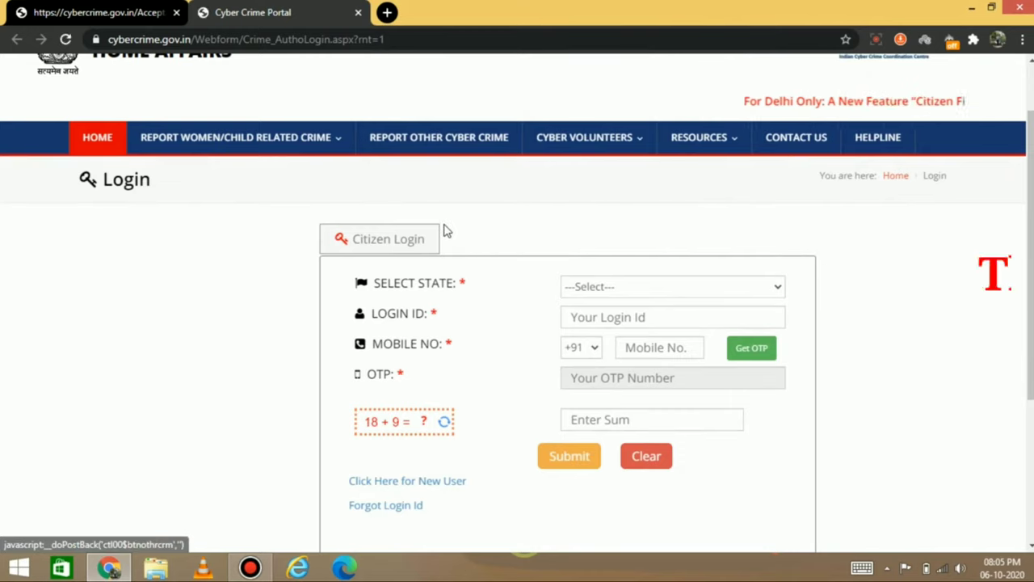
scroll(449, 226, down, 1)
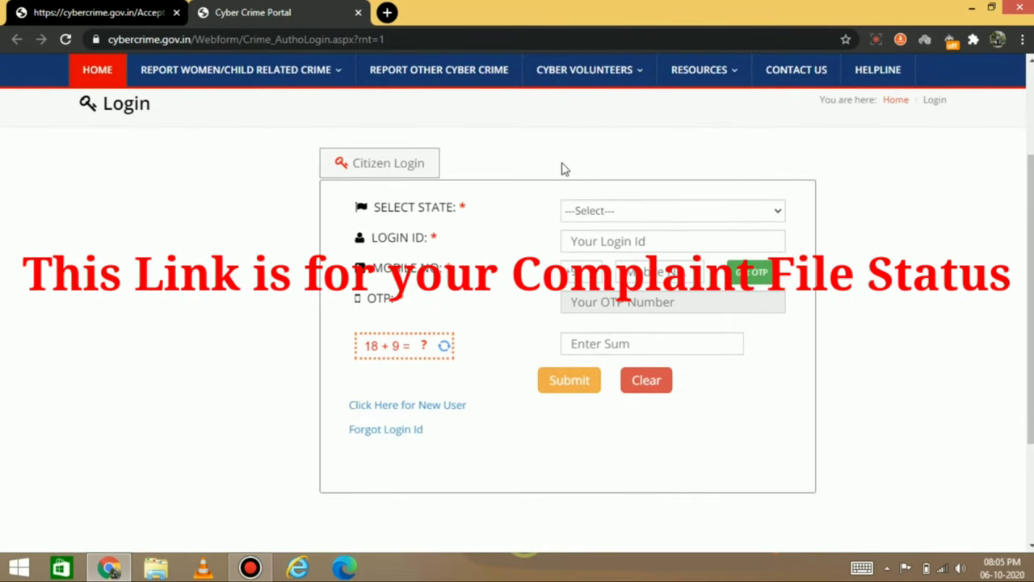
scroll(561, 186, up, 2)
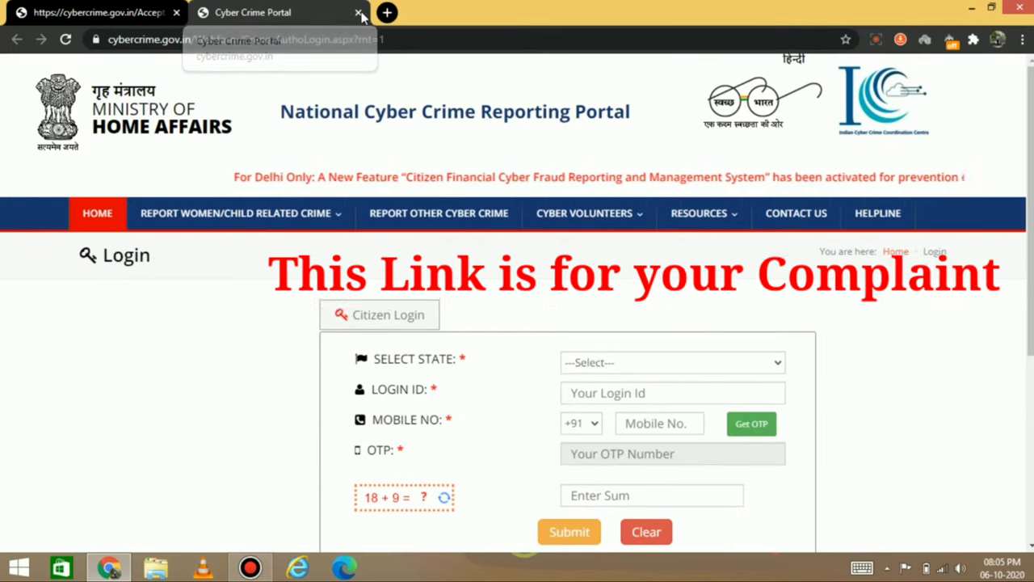
click(359, 13)
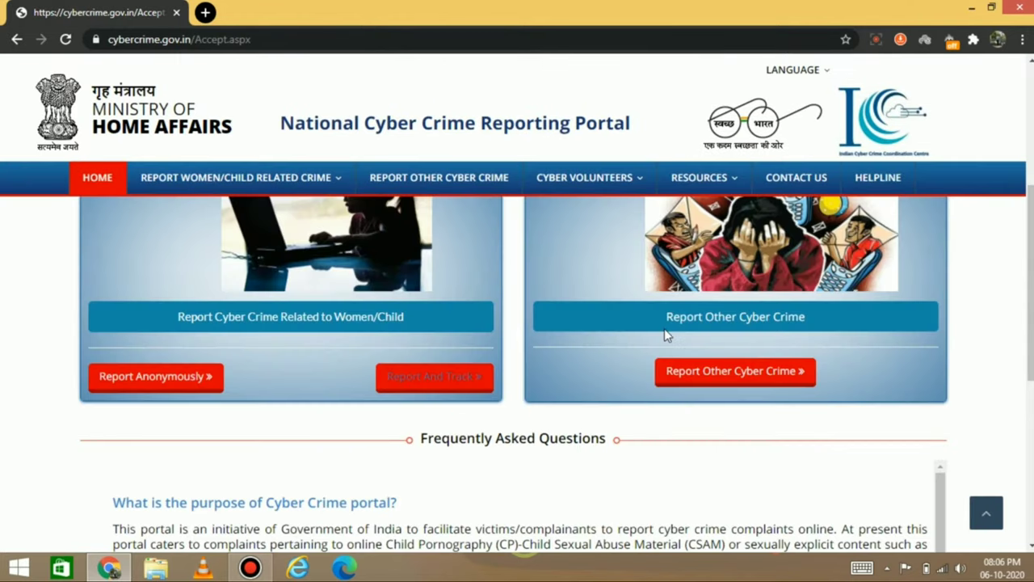
Open Report Other Cyber Crime's citizen login in a new tab and expand the state list
right_click(730, 373)
click(768, 382)
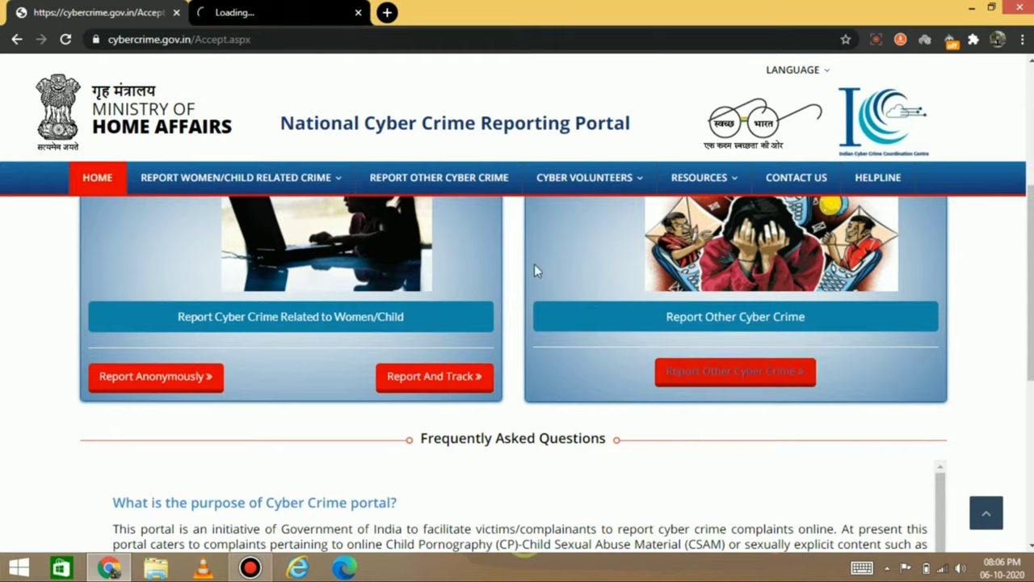
click(295, 8)
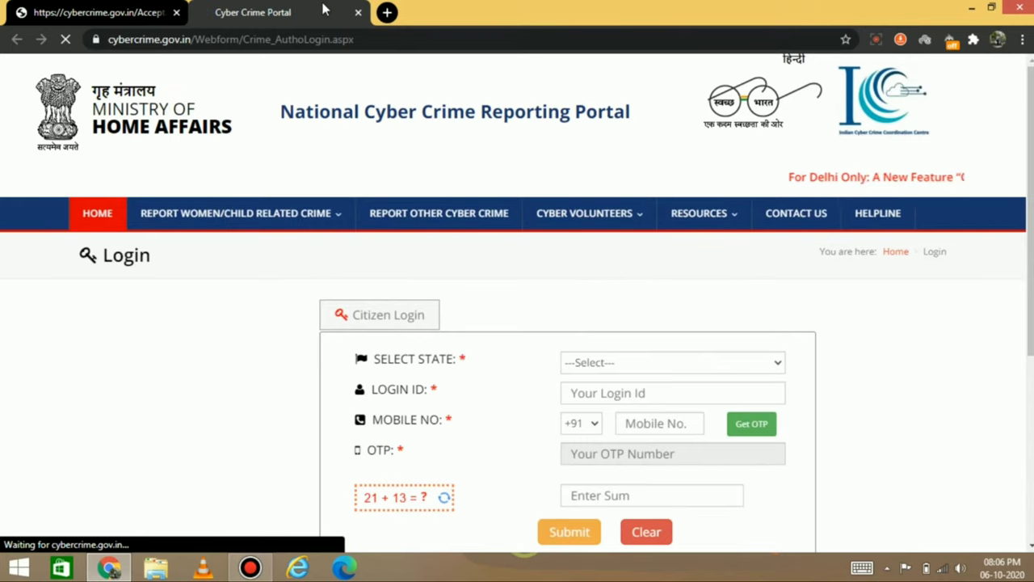
scroll(695, 376, down, 1)
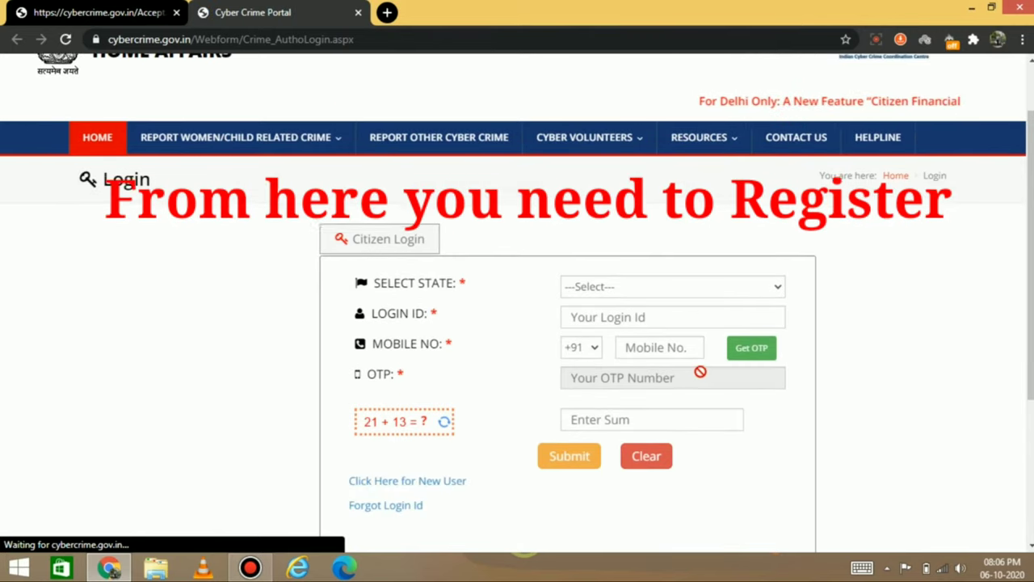
click(634, 286)
Select KERALA as state, enter the login ID and mobile number, and request an OTP
scroll(639, 287, down, 1)
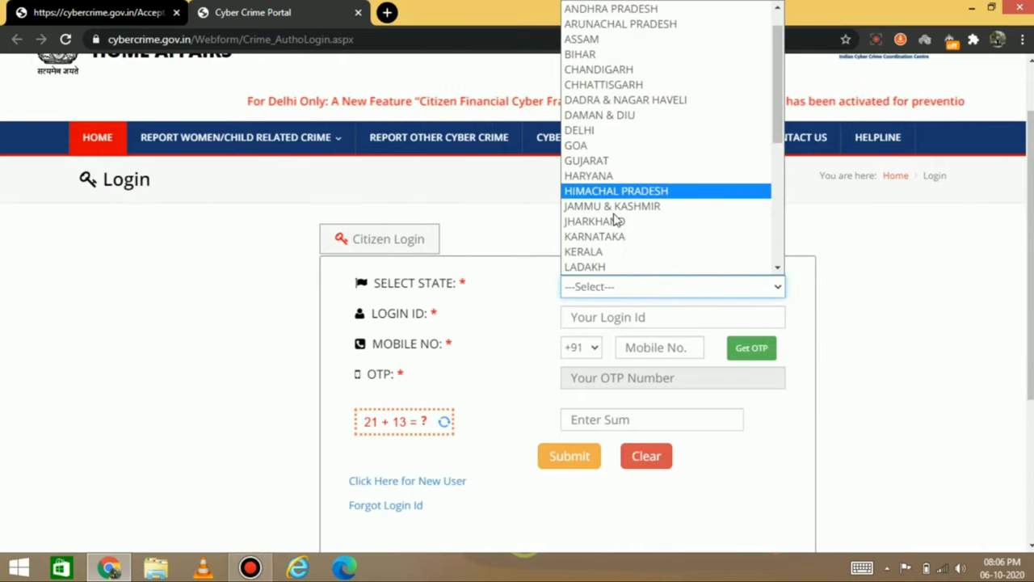
click(606, 252)
scroll(582, 258, down, 2)
scroll(598, 267, up, 1)
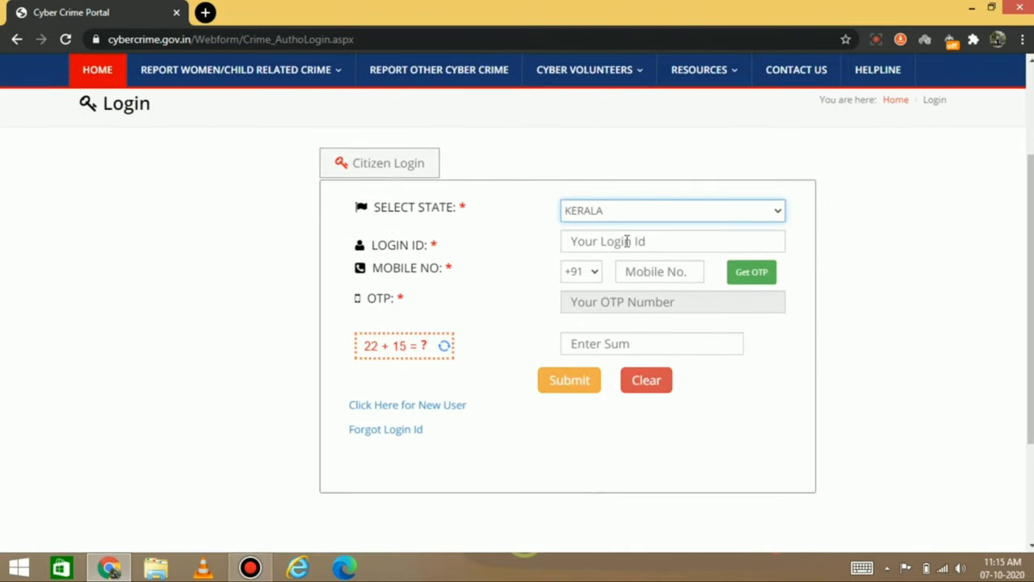
click(628, 240)
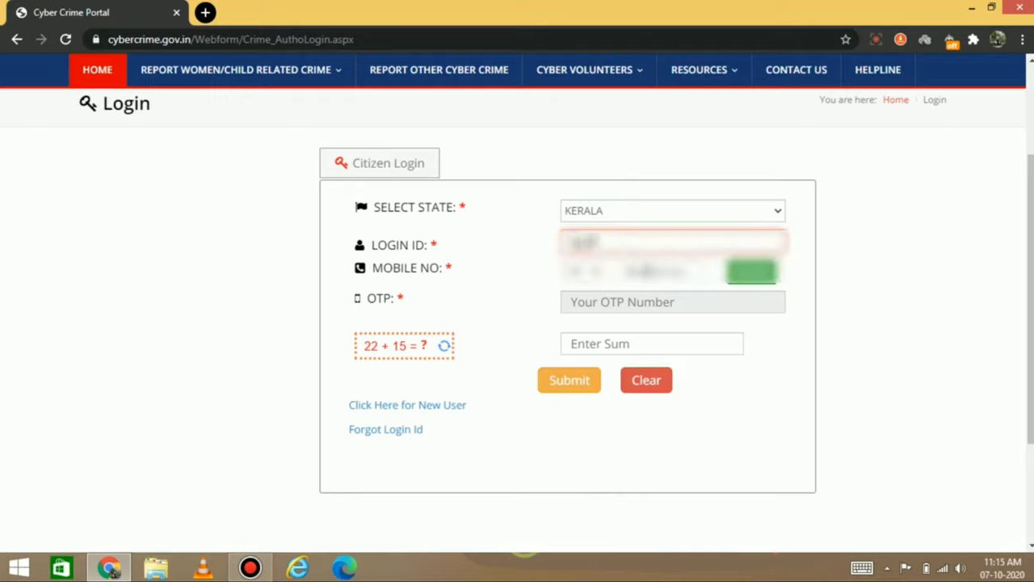
click(659, 272)
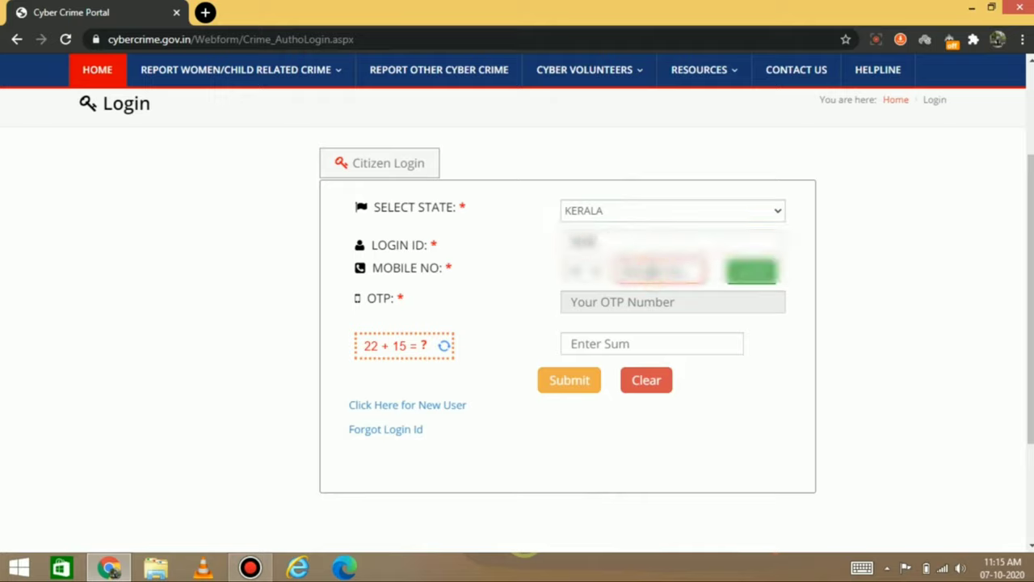
text(98)
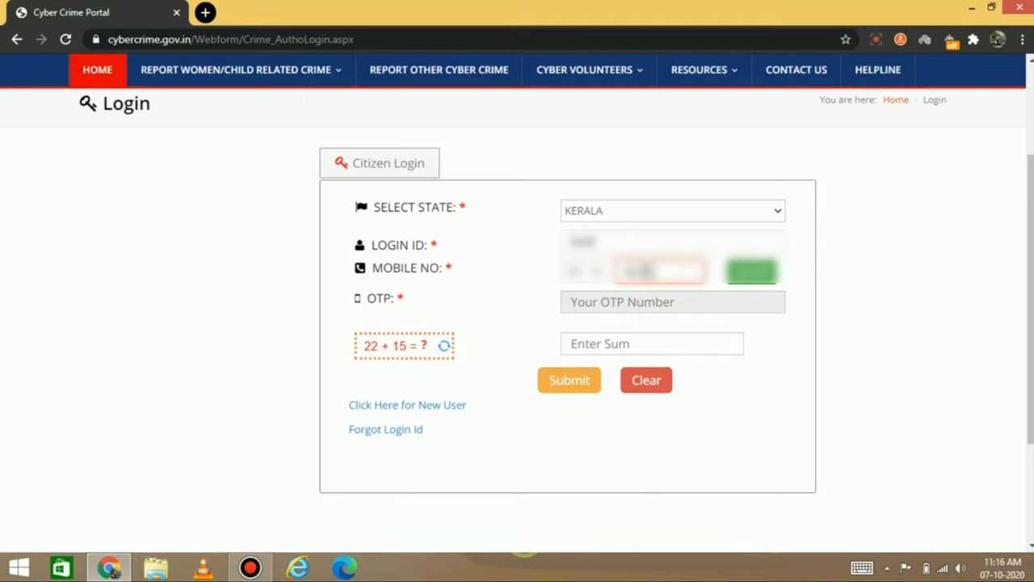
text(4321)
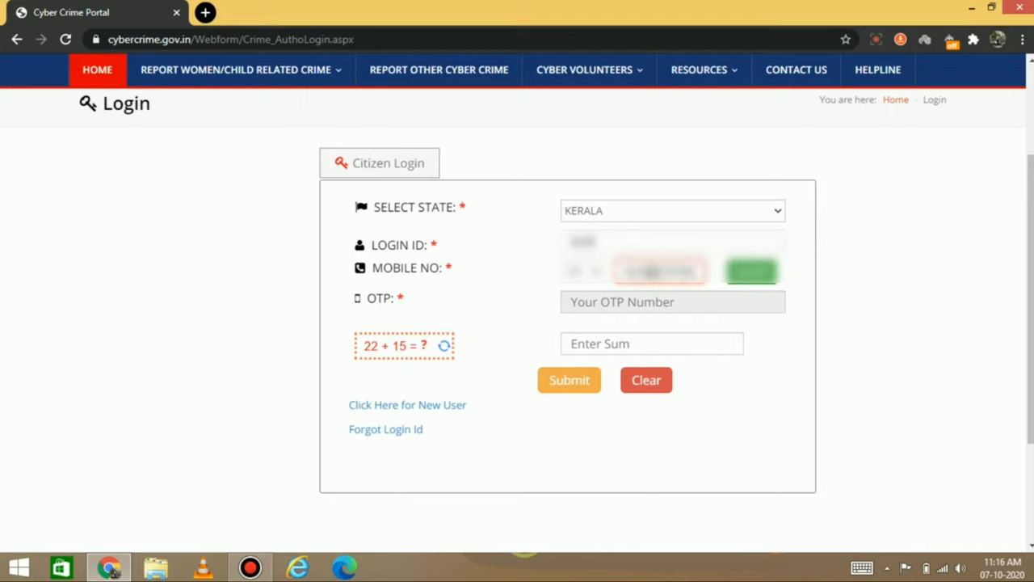
click(752, 271)
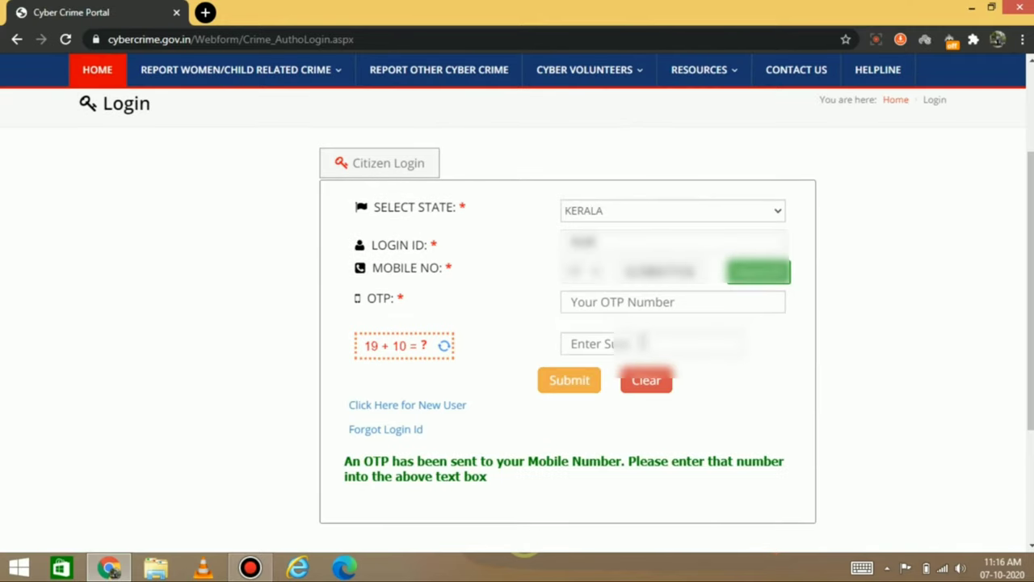
Enter the received OTP and the captcha sum answer, then submit the login
click(628, 302)
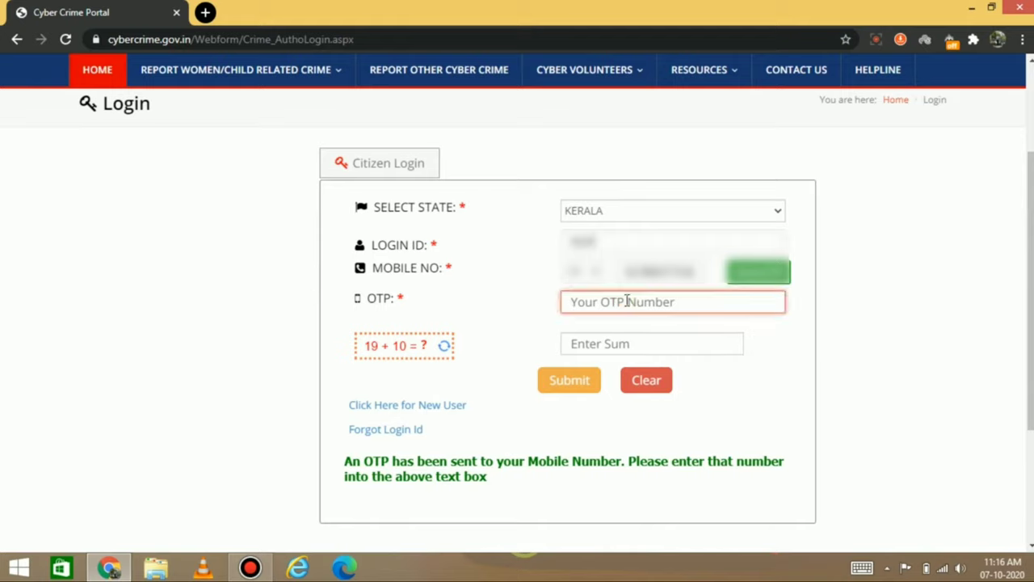
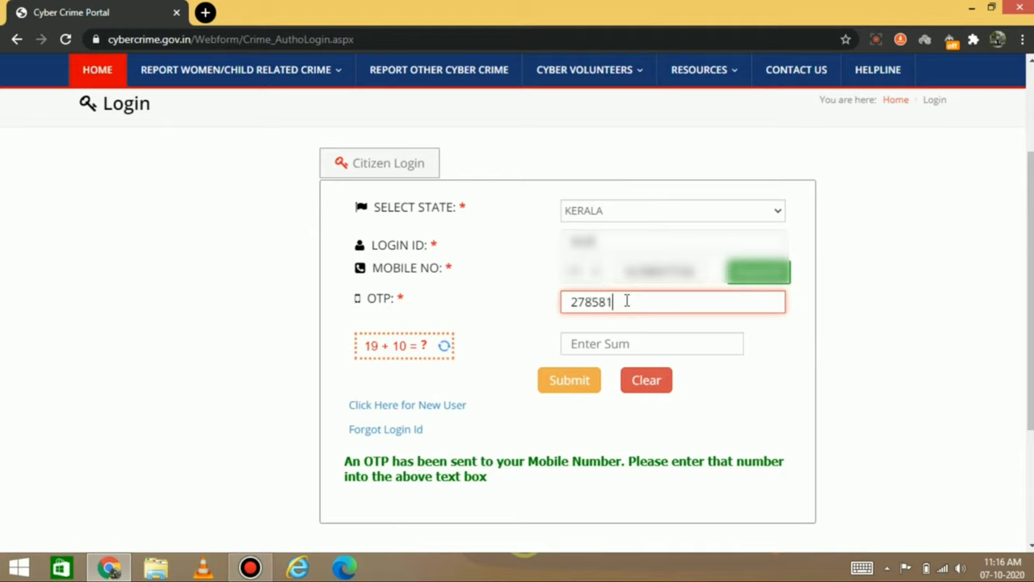
click(584, 346)
text(29)
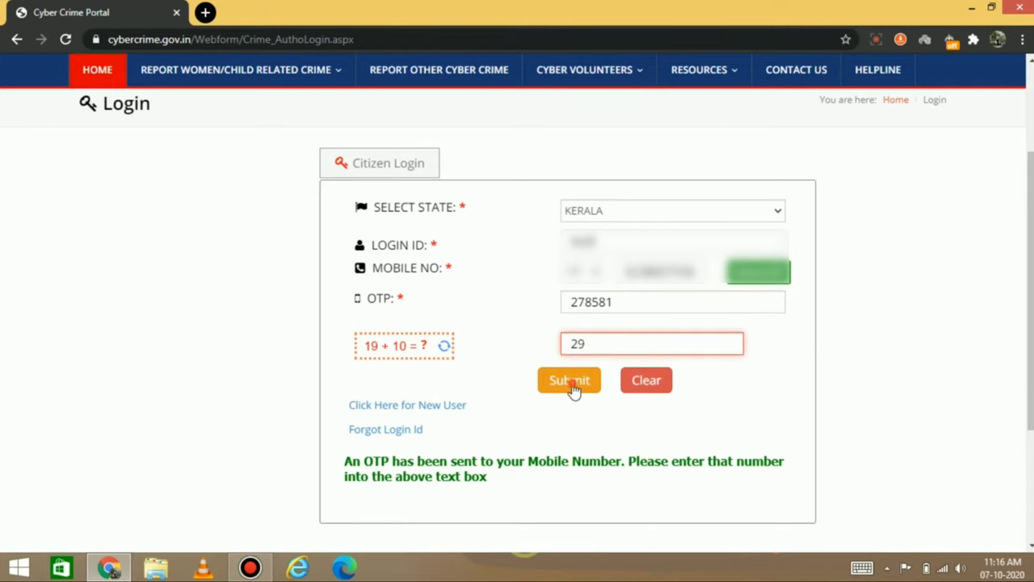
click(569, 381)
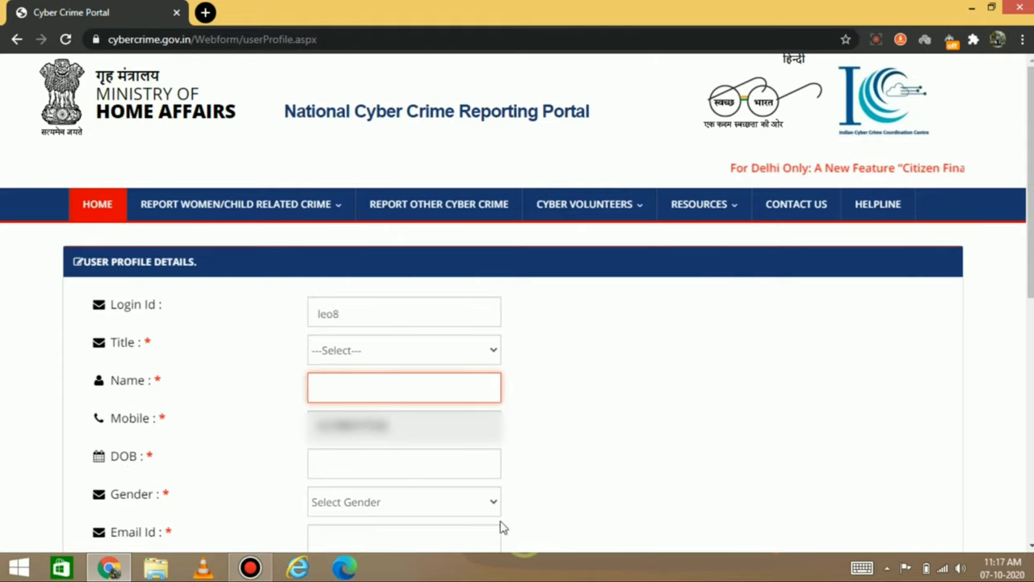
Fill in gender, email, father/mother/spouse relation and name, then proceed to the complaint form
scroll(1031, 242, down, 10)
scroll(518, 320, up, 2)
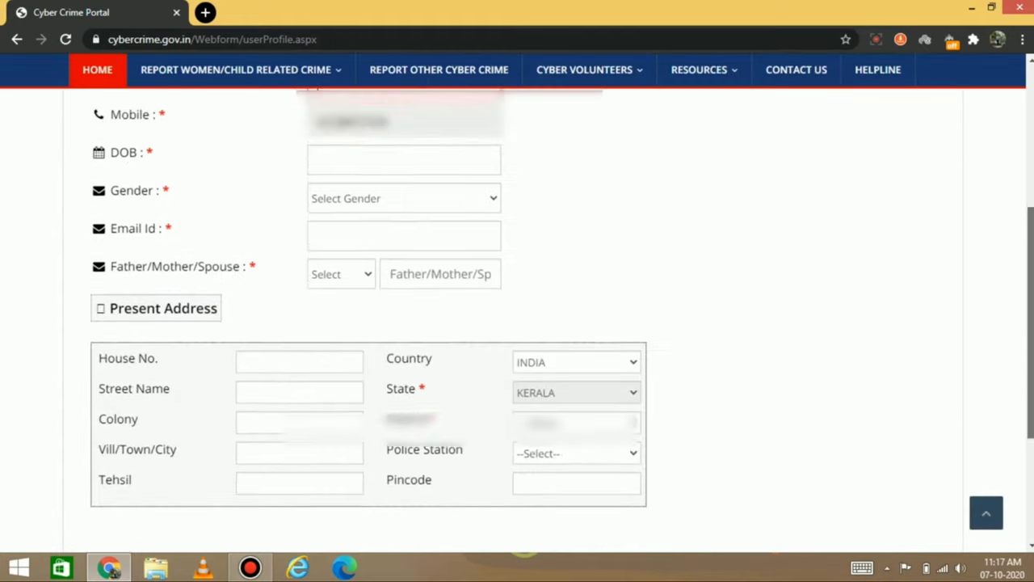
scroll(517, 320, down, 1)
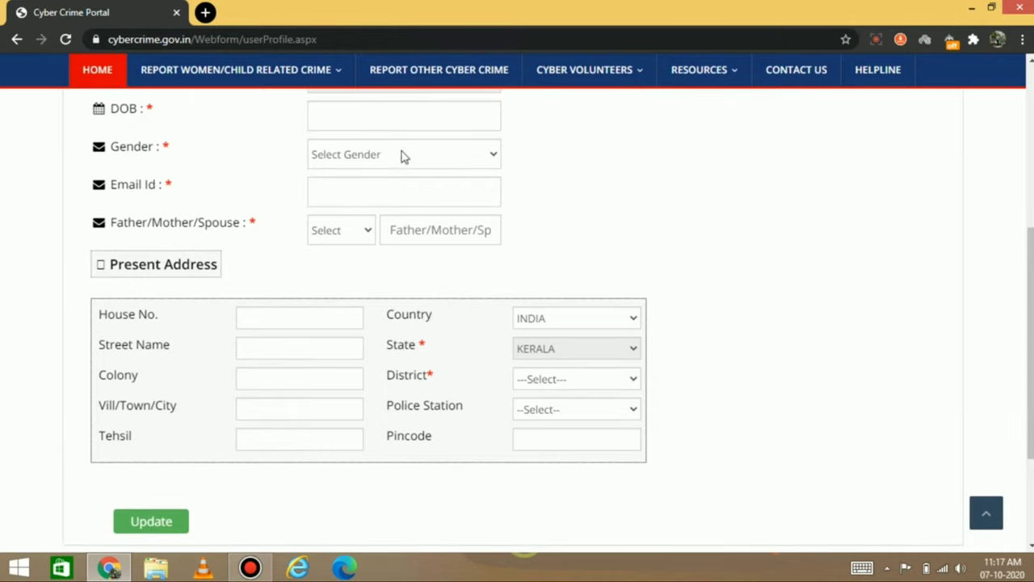
click(351, 156)
click(332, 195)
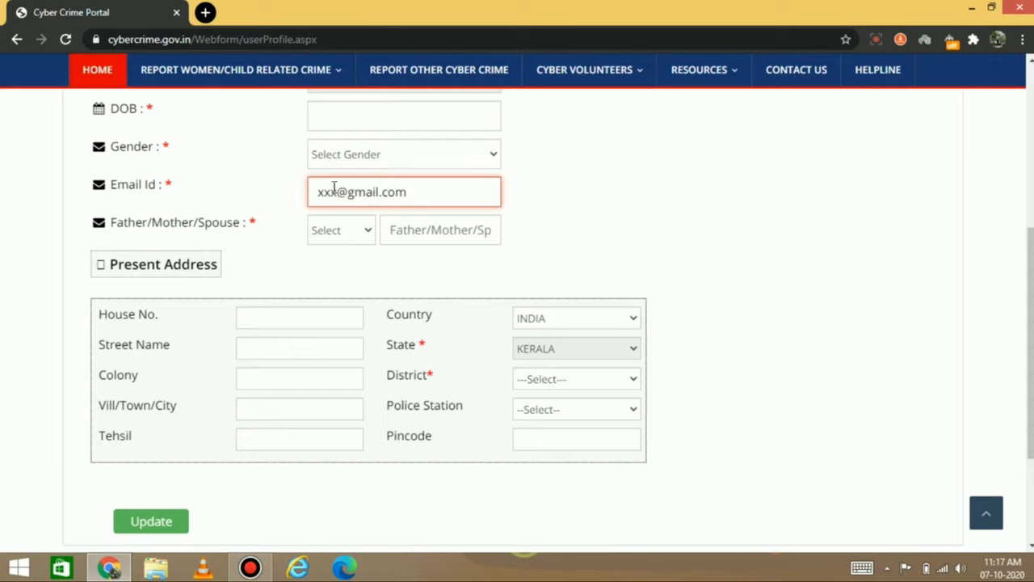
click(346, 231)
click(402, 223)
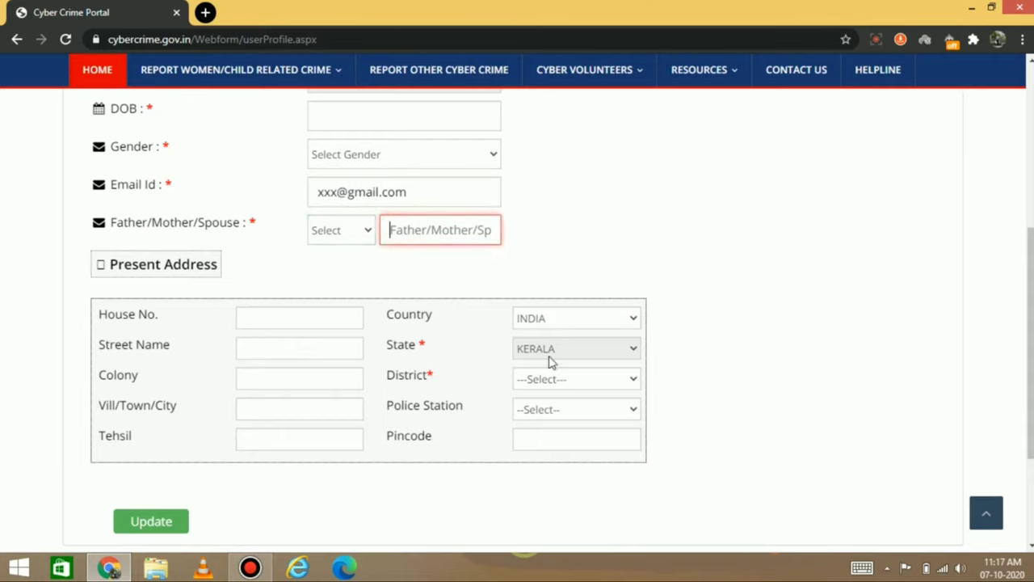
scroll(568, 425, down, 2)
scroll(564, 408, up, 2)
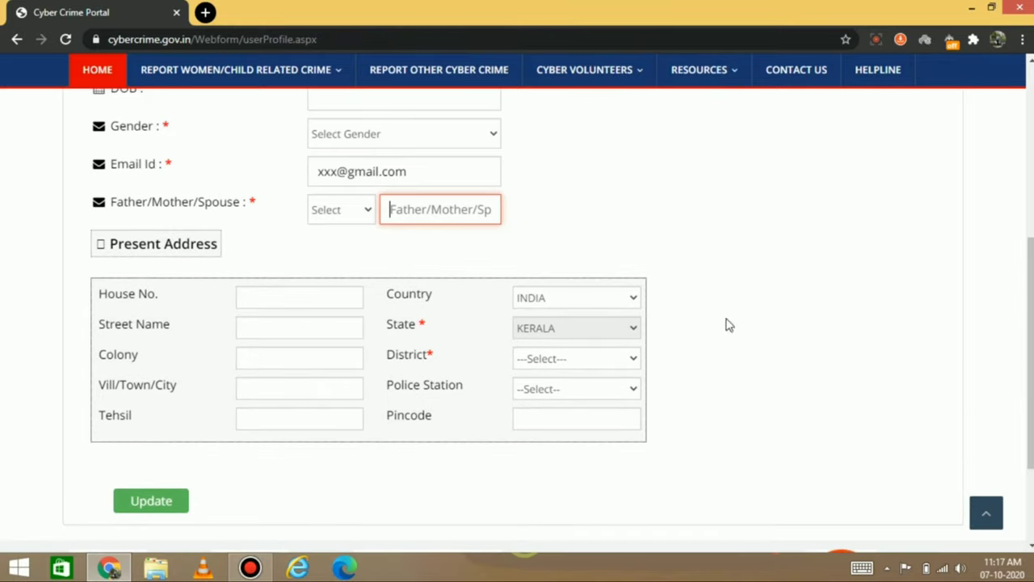
scroll(572, 241, down, 2)
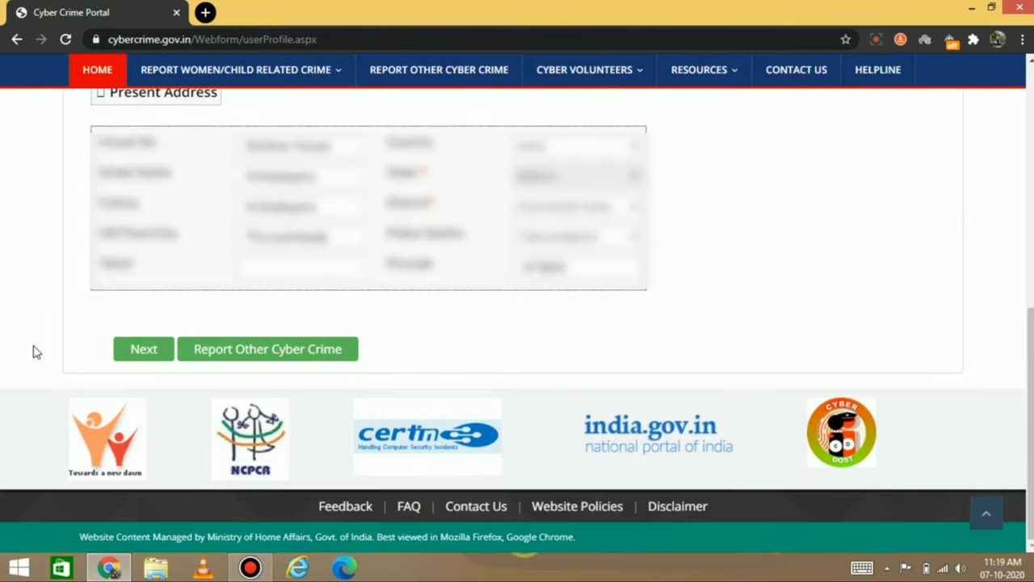
click(131, 357)
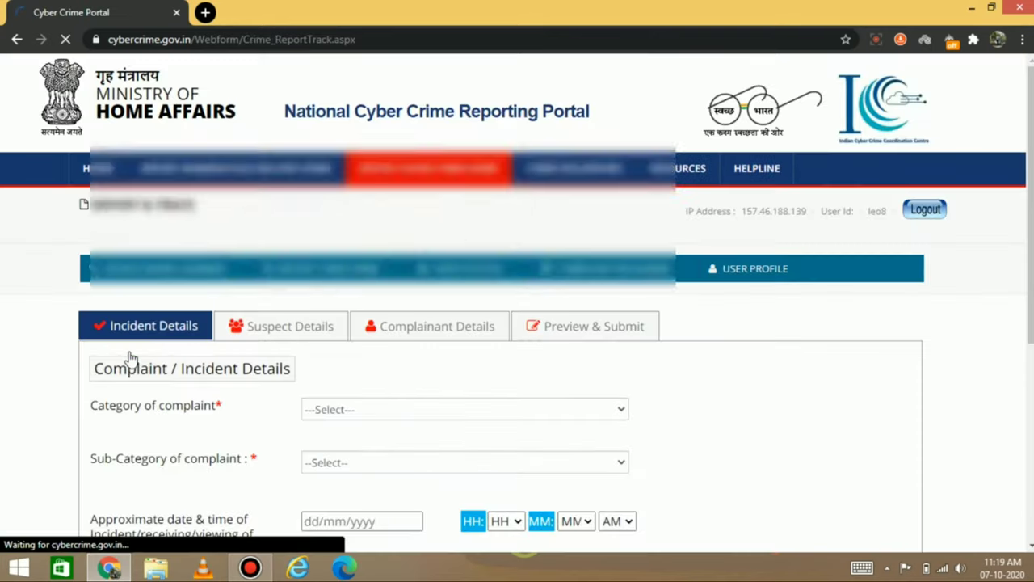
Choose category Online Financial Fraud and sub-category Internet Banking Related Fraud after browsing both lists
scroll(137, 356, down, 3)
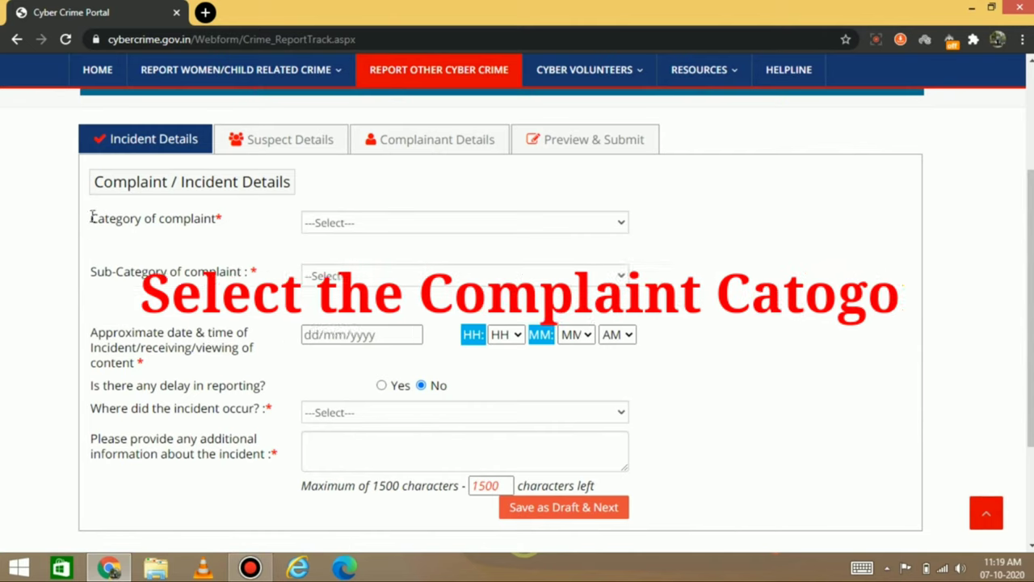
click(326, 226)
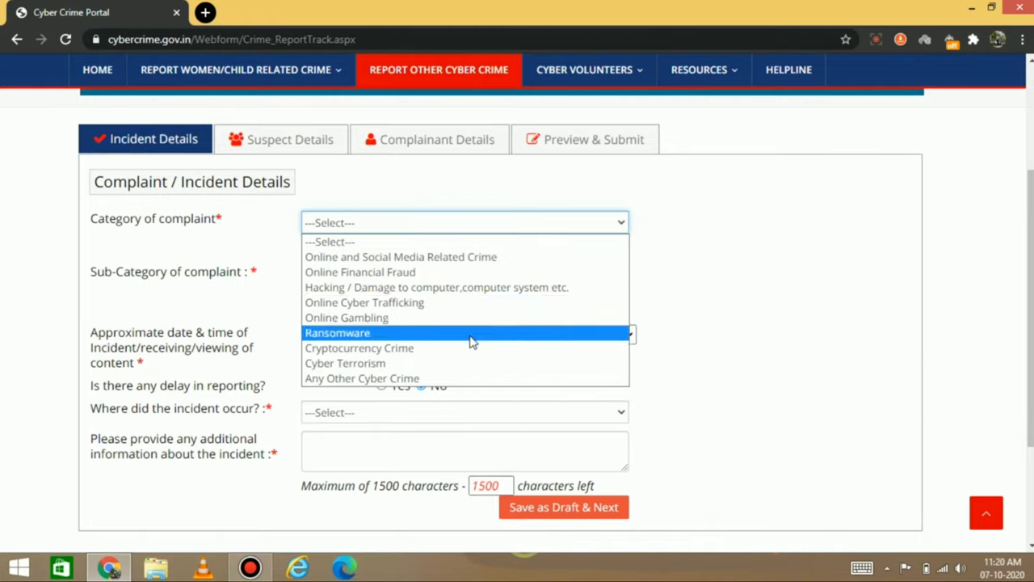
click(465, 379)
click(432, 277)
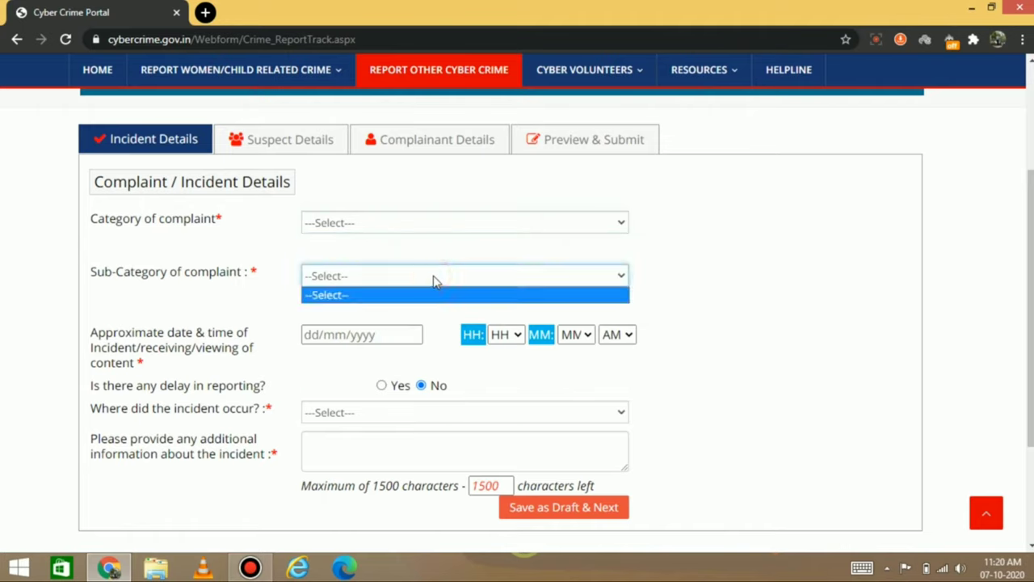
click(433, 280)
click(405, 222)
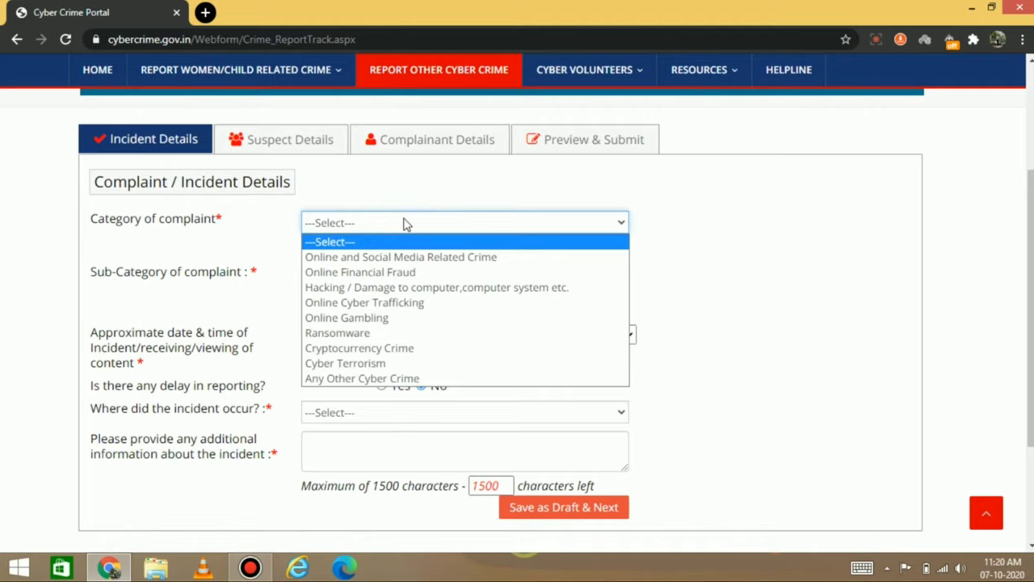
click(358, 272)
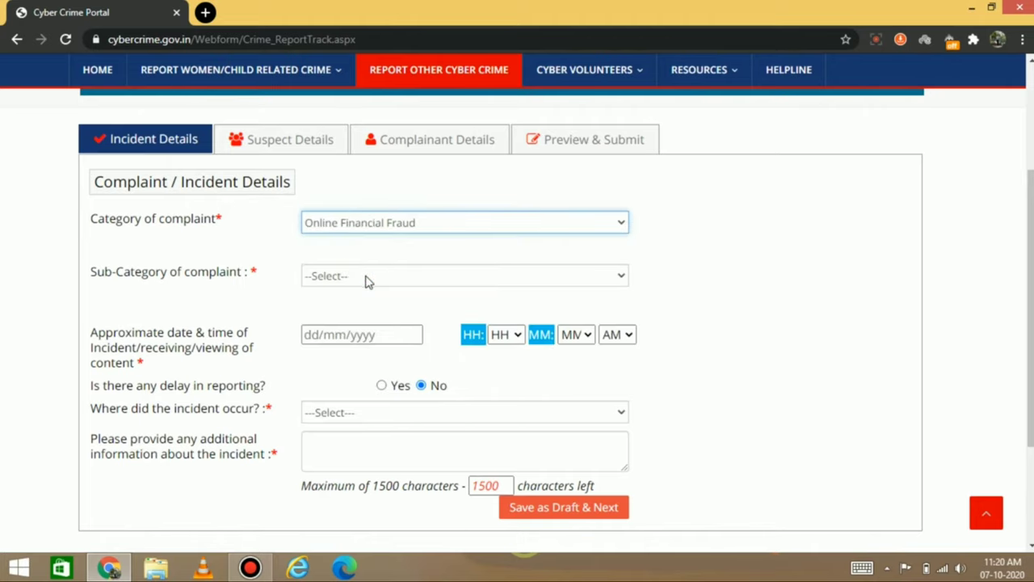
click(366, 278)
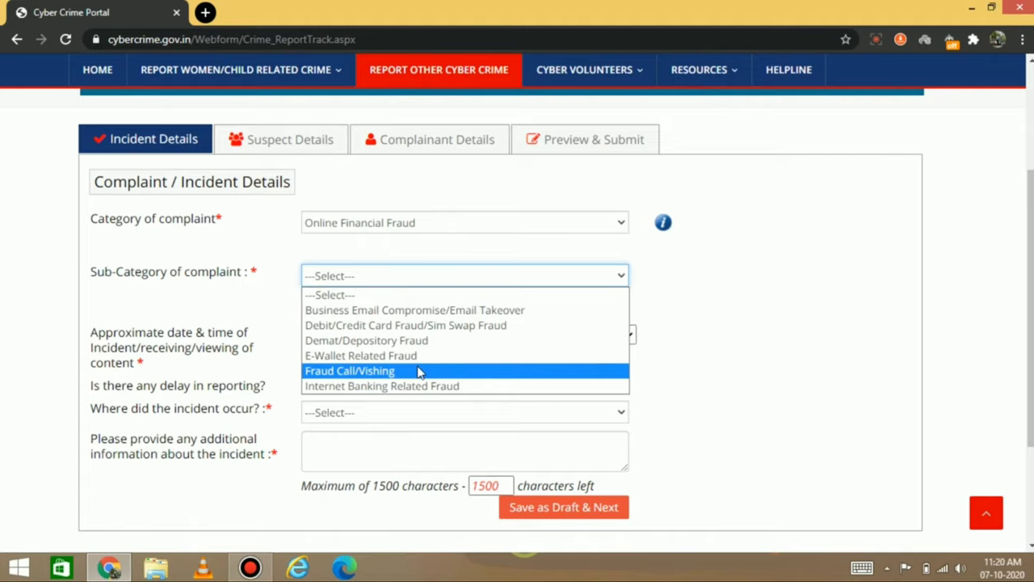
click(435, 386)
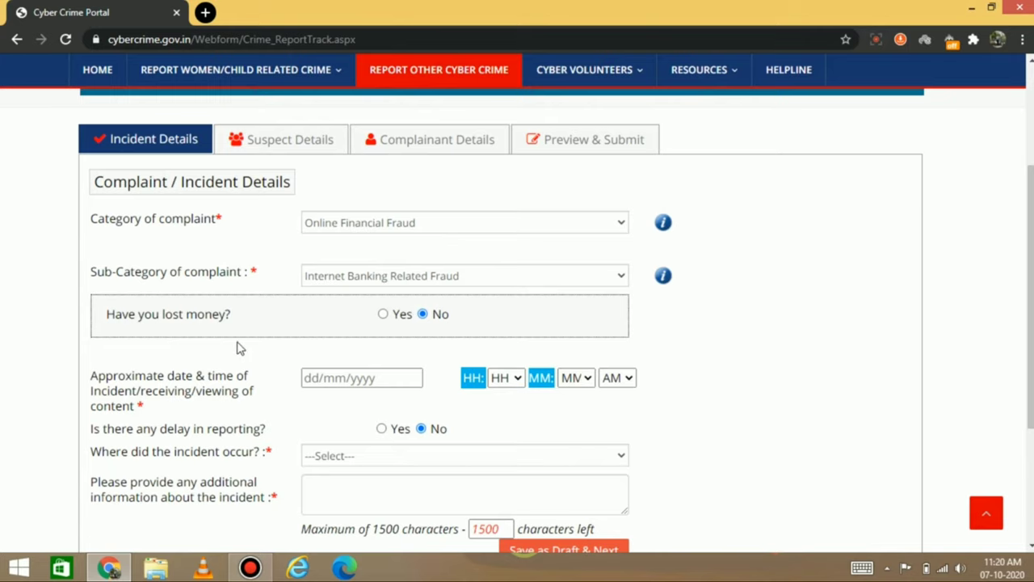
Scroll the Incident Details form and try the Suspect Details and Complainant Details sections
scroll(340, 329, down, 2)
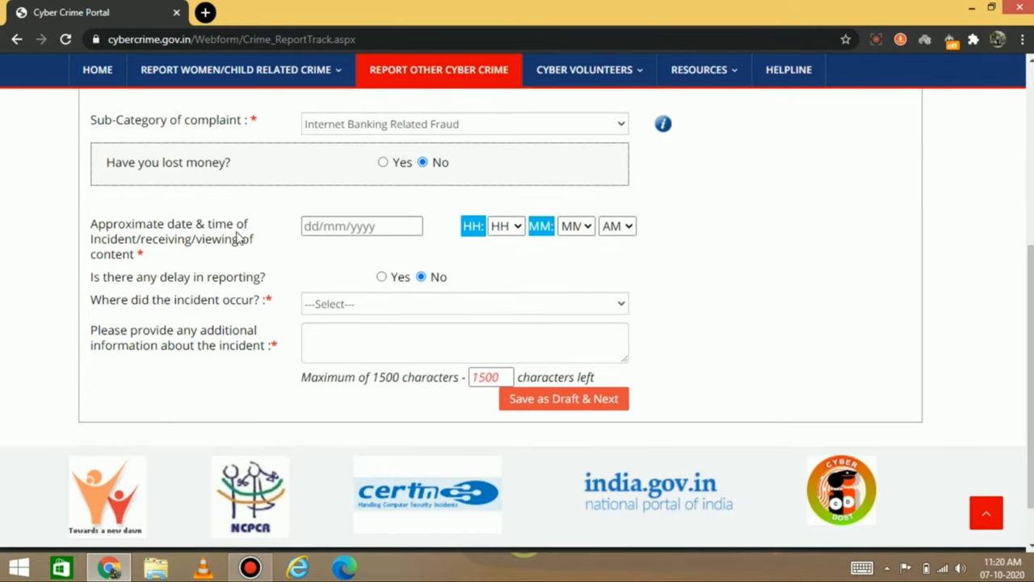
scroll(307, 228, up, 1)
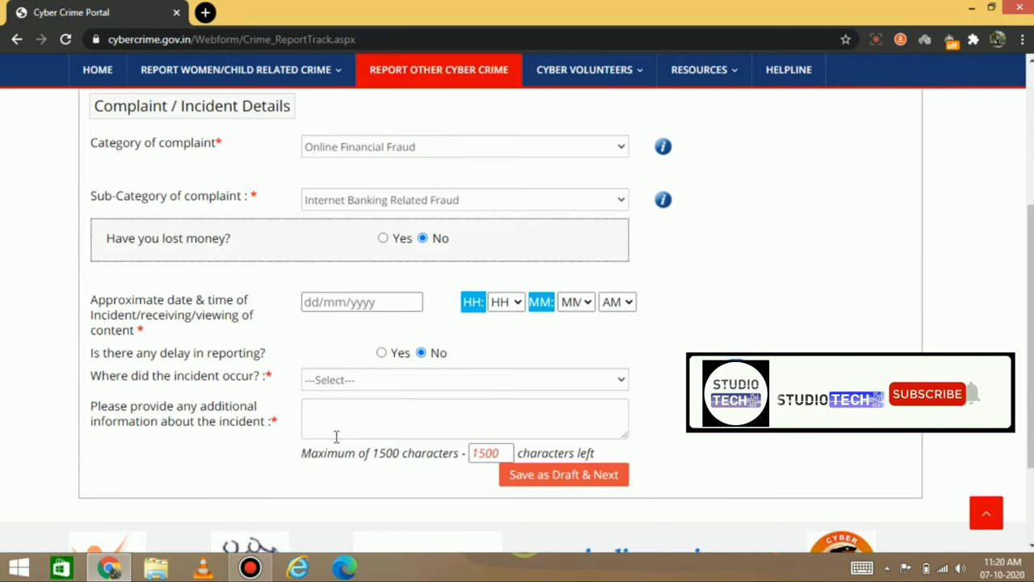
scroll(363, 302, up, 3)
scroll(374, 316, down, 1)
click(288, 224)
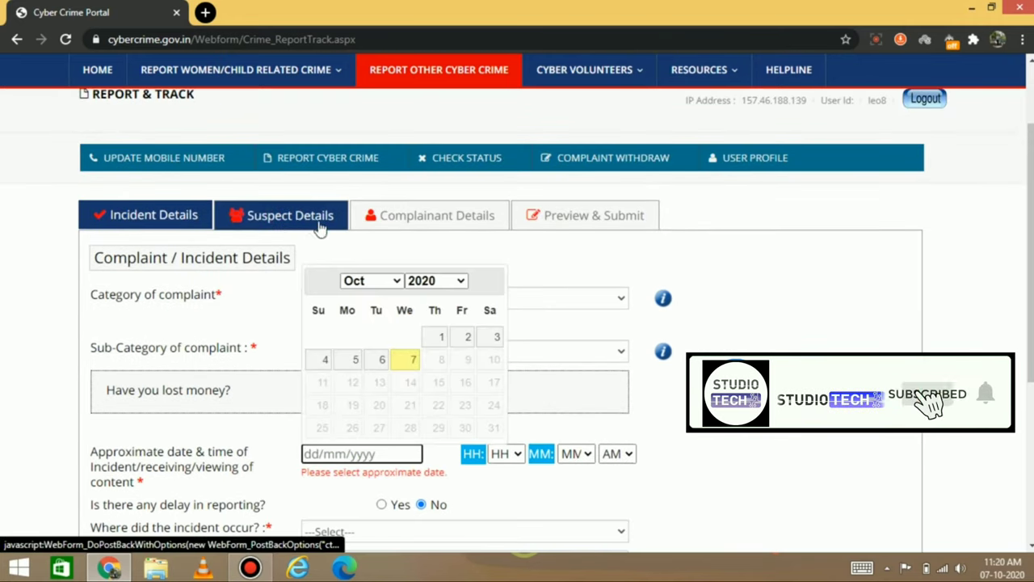
click(417, 231)
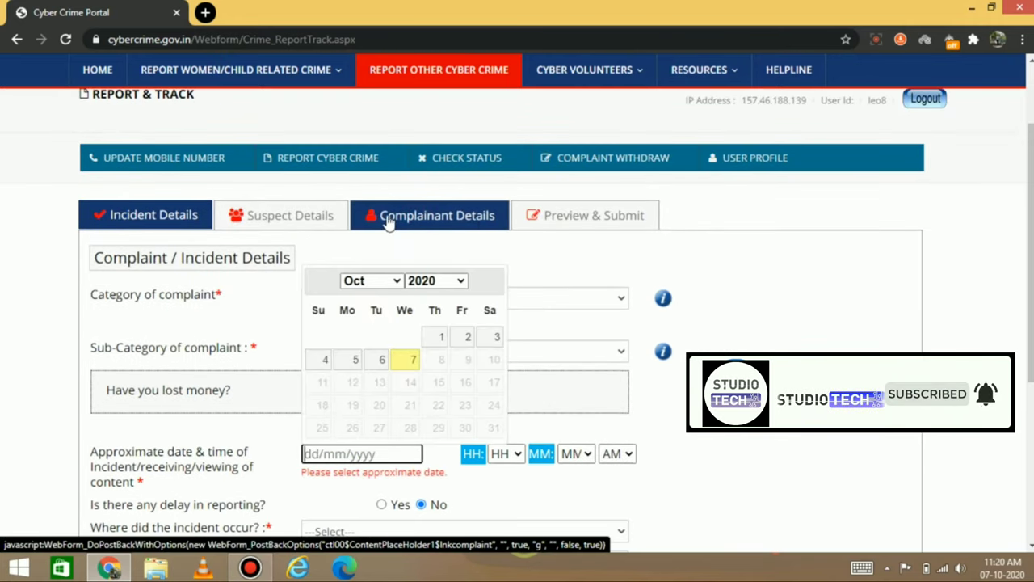
scroll(543, 178, down, 1)
scroll(538, 197, down, 3)
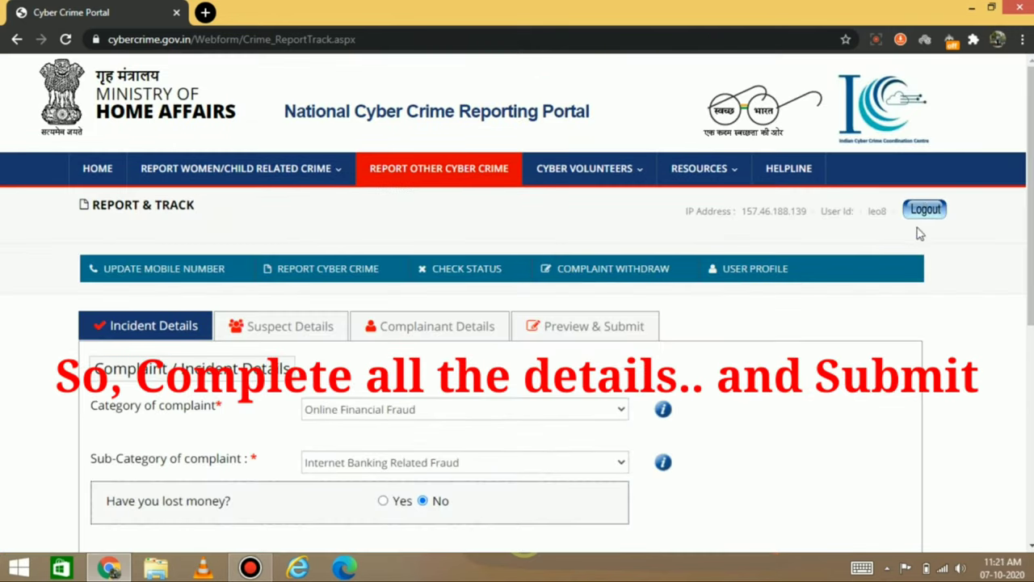
scroll(501, 323, down, 1)
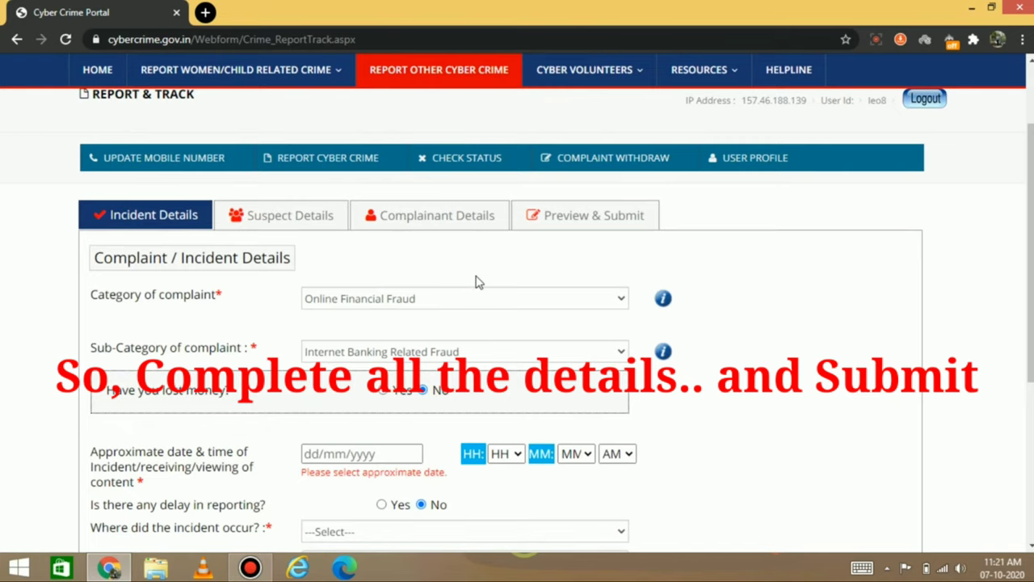
scroll(349, 339, down, 3)
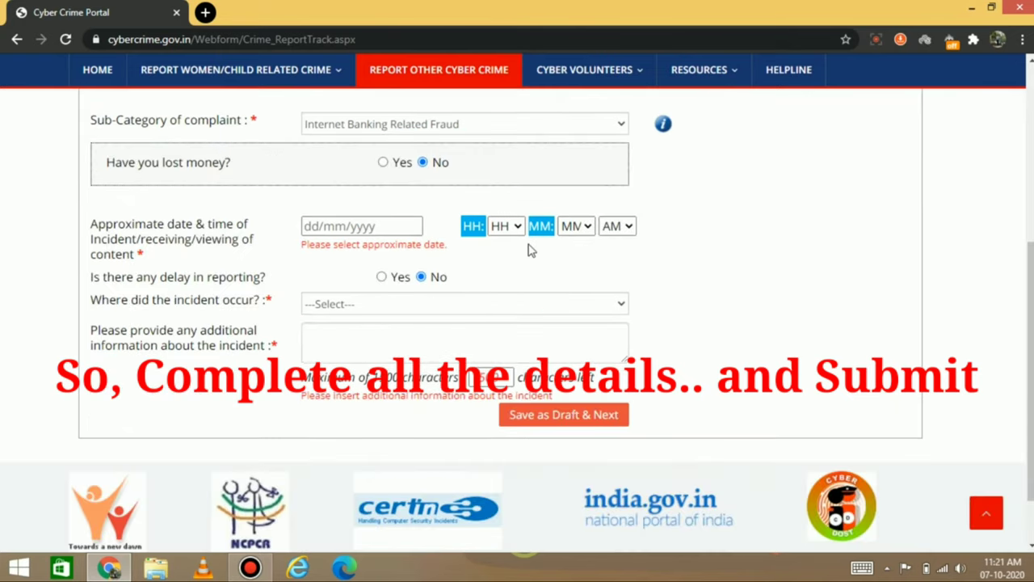
scroll(468, 178, up, 5)
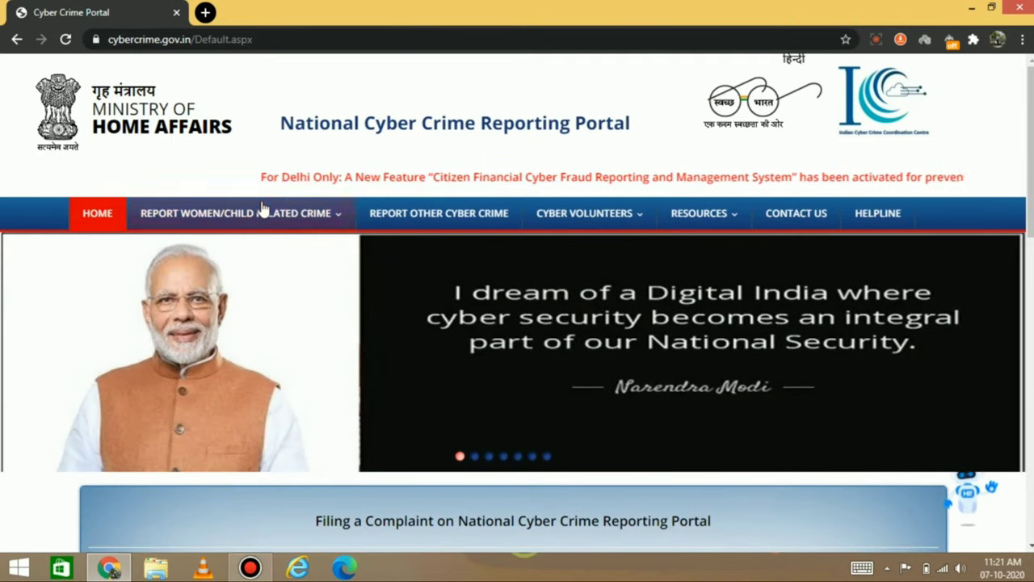
Inspect the portal home page's navigation menus and scroll through its content
mouse_move(262, 210)
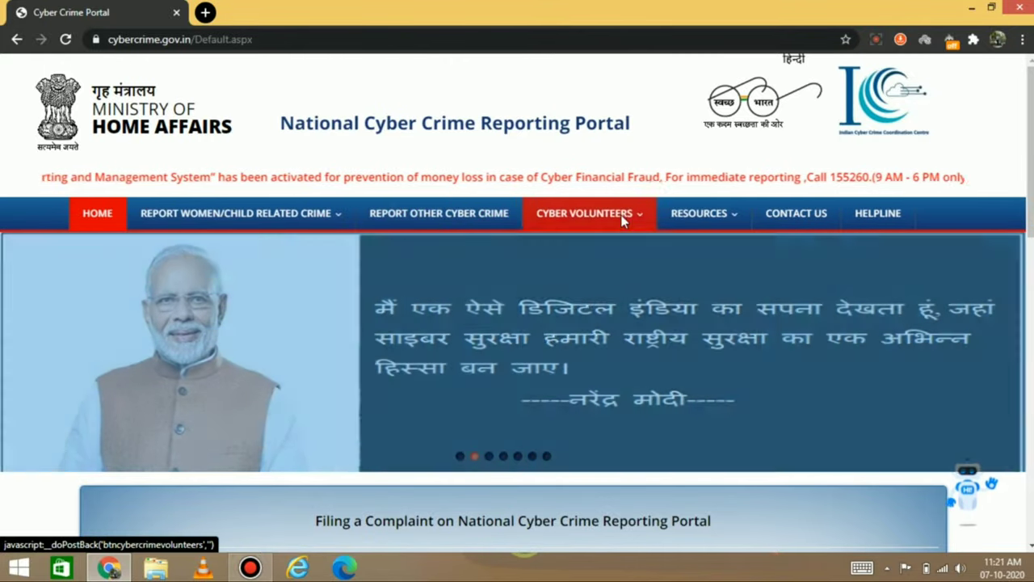
mouse_move(622, 215)
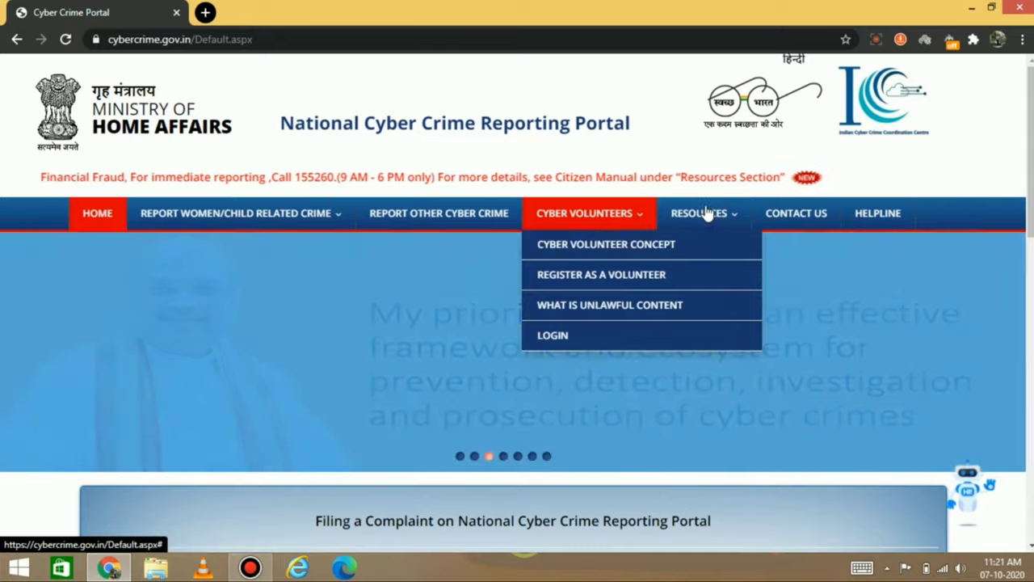
mouse_move(704, 213)
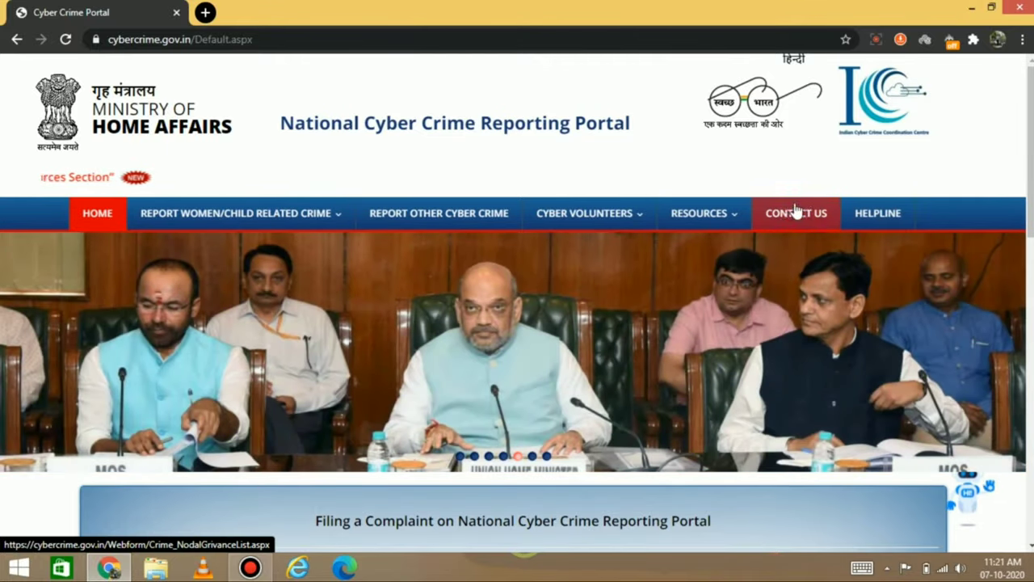
scroll(623, 266, down, 6)
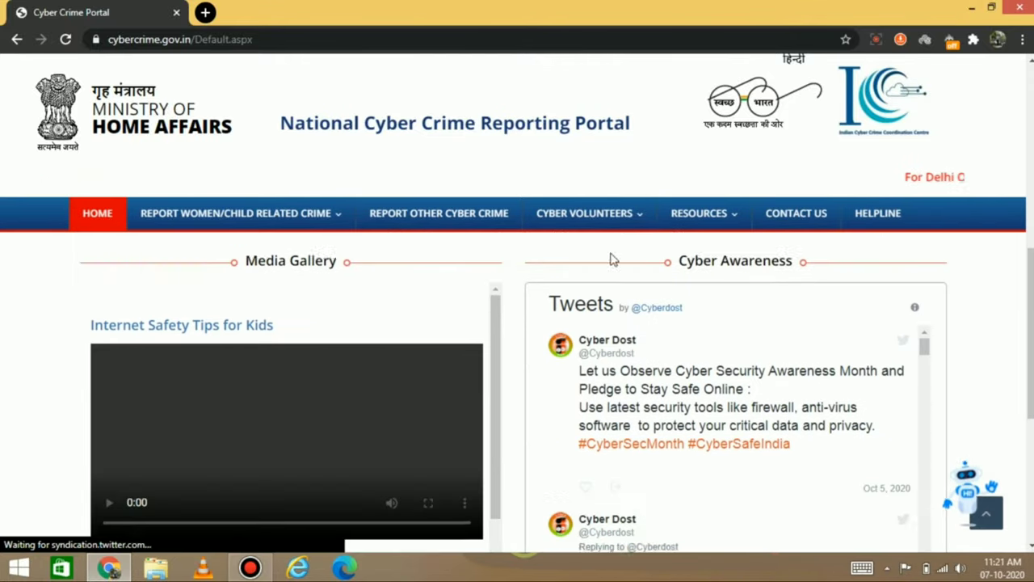
scroll(610, 259, down, 3)
scroll(611, 260, up, 4)
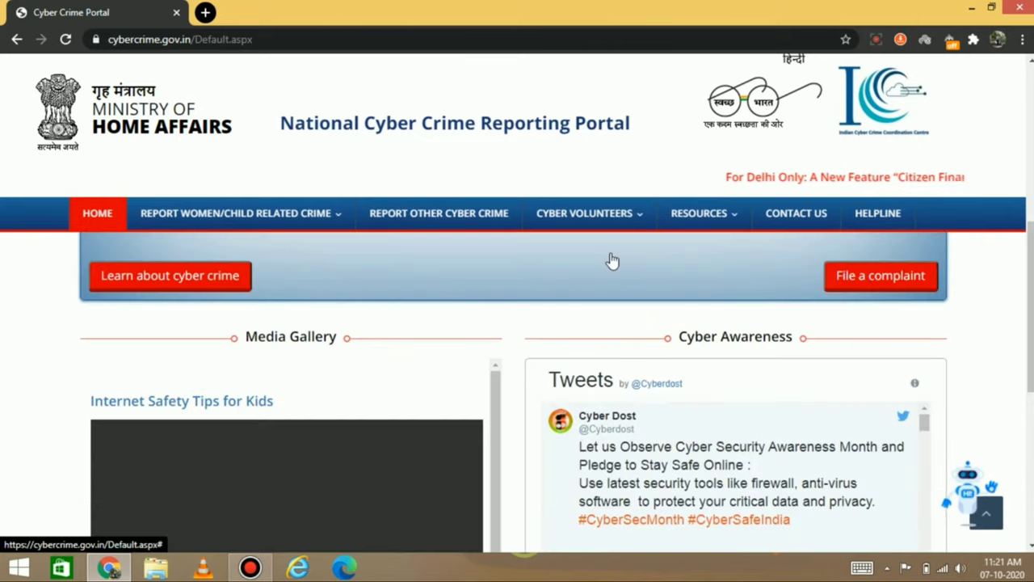
scroll(612, 260, up, 5)
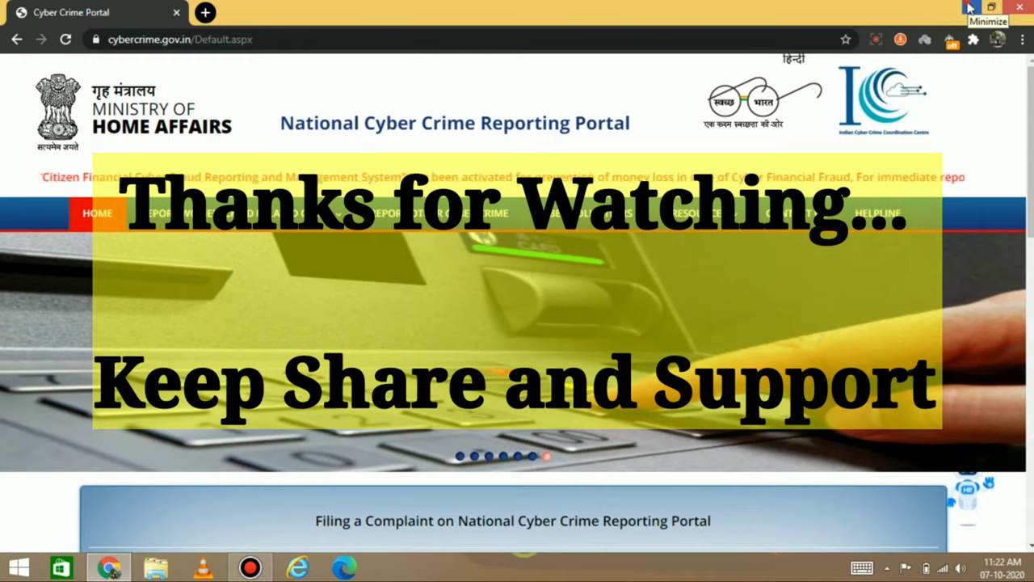
Minimize the Chrome window and refresh the Windows desktop
click(969, 8)
right_click(387, 131)
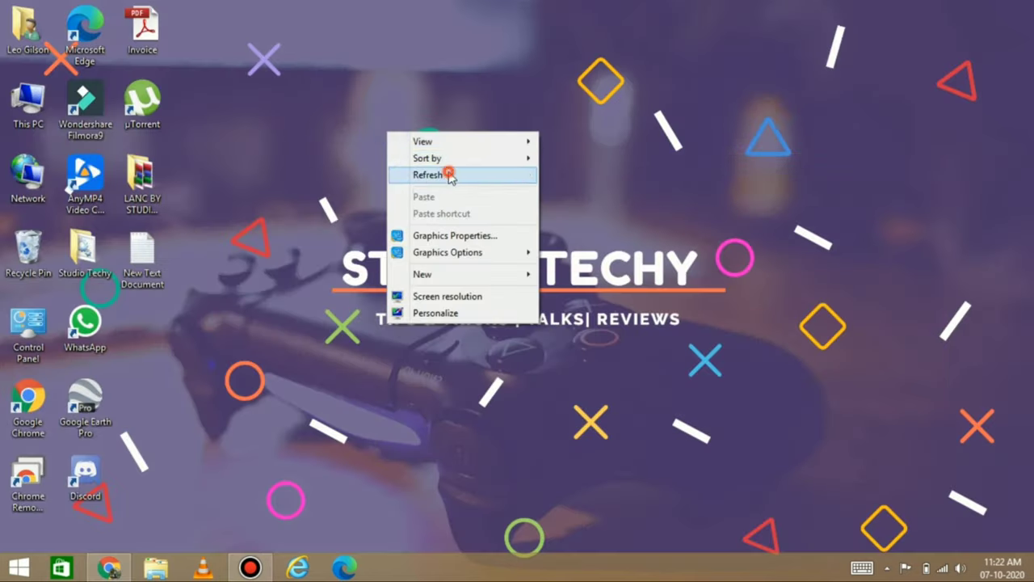
click(427, 175)
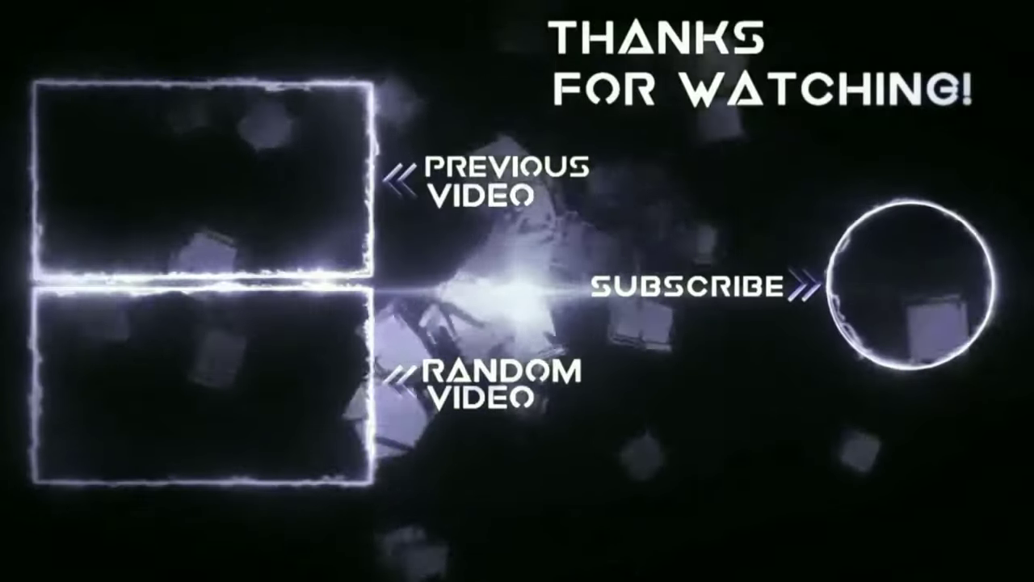